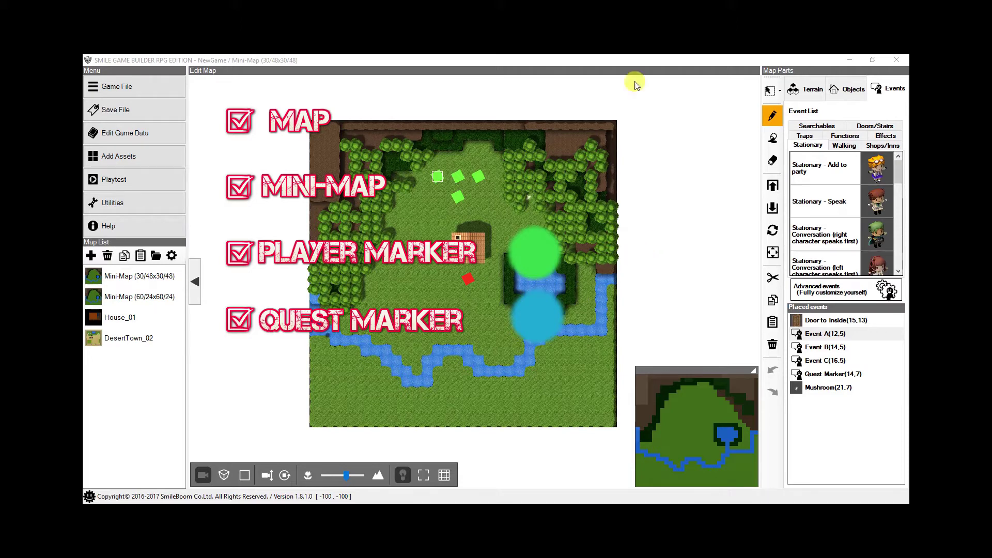
- Review the imported Minimap, Player Dot, Quest Dot and Minimap HQ images among the project's game image assets
{"action": "left_click", "coordinate": [618, 59]}
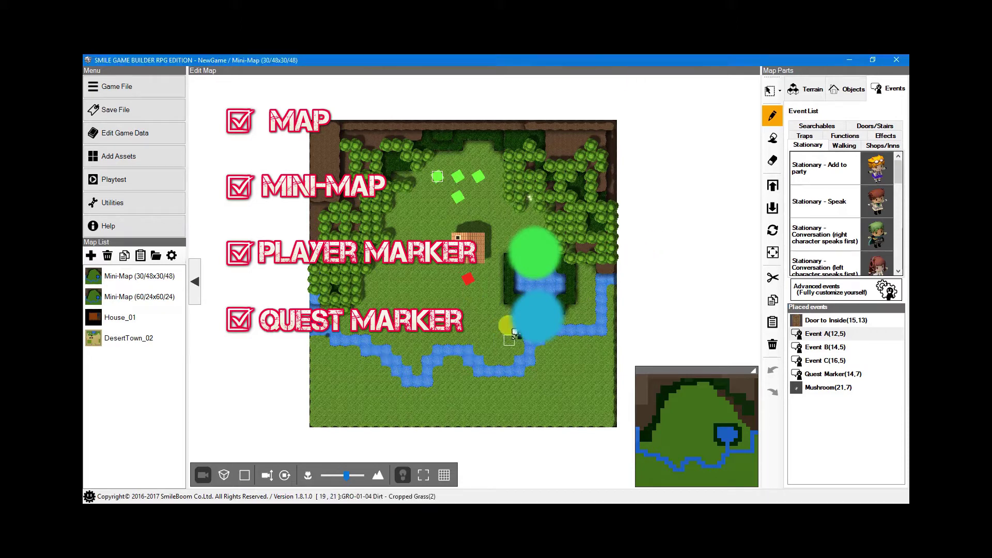
{"action": "left_click", "coordinate": [133, 157]}
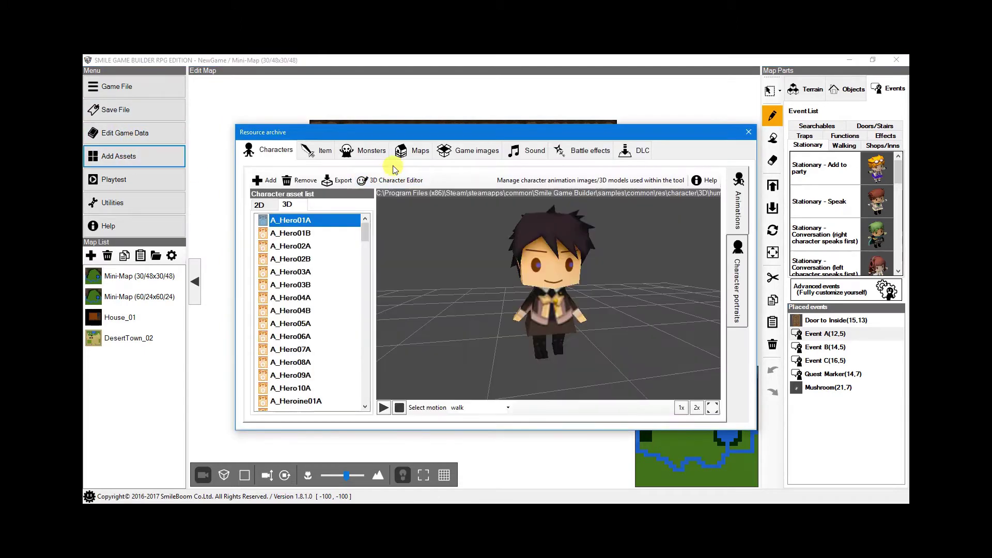
{"action": "left_click", "coordinate": [467, 151]}
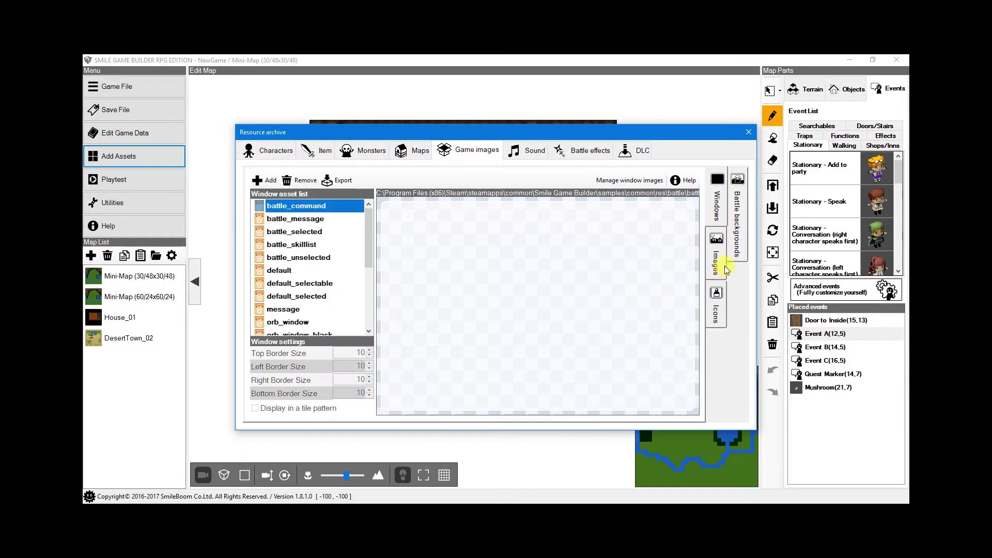
{"action": "left_click", "coordinate": [721, 264]}
{"action": "left_click", "coordinate": [284, 231]}
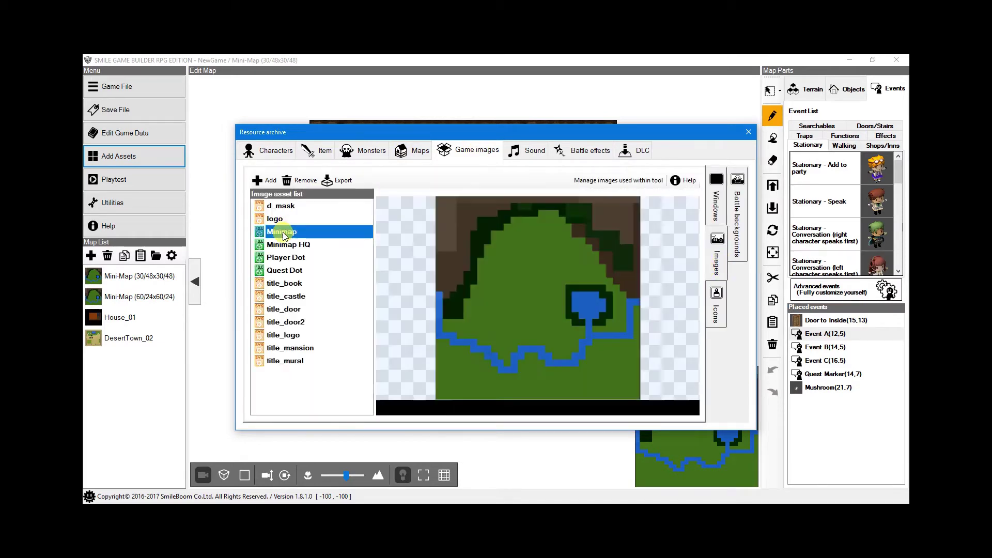
{"action": "left_click", "coordinate": [292, 260]}
{"action": "left_click", "coordinate": [288, 270]}
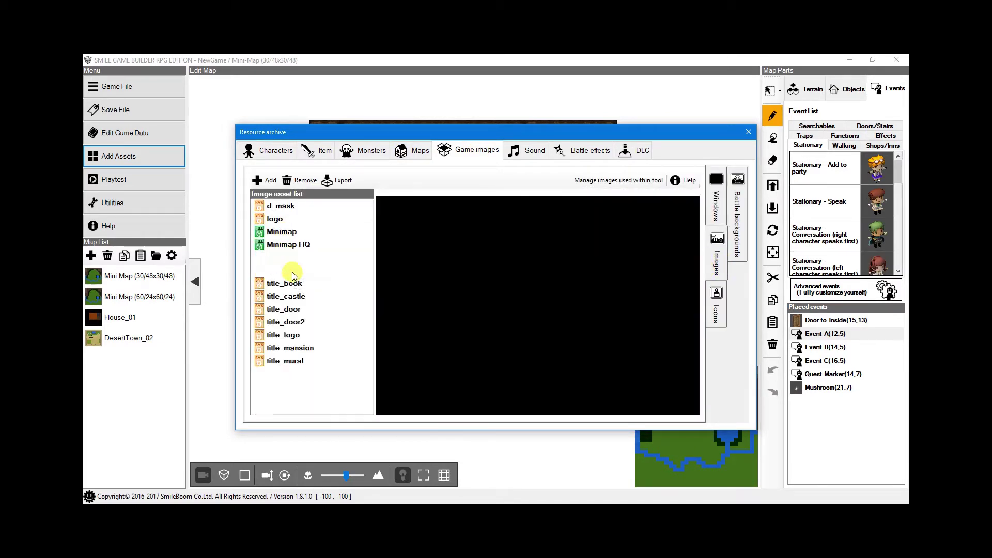
{"action": "left_click", "coordinate": [293, 247]}
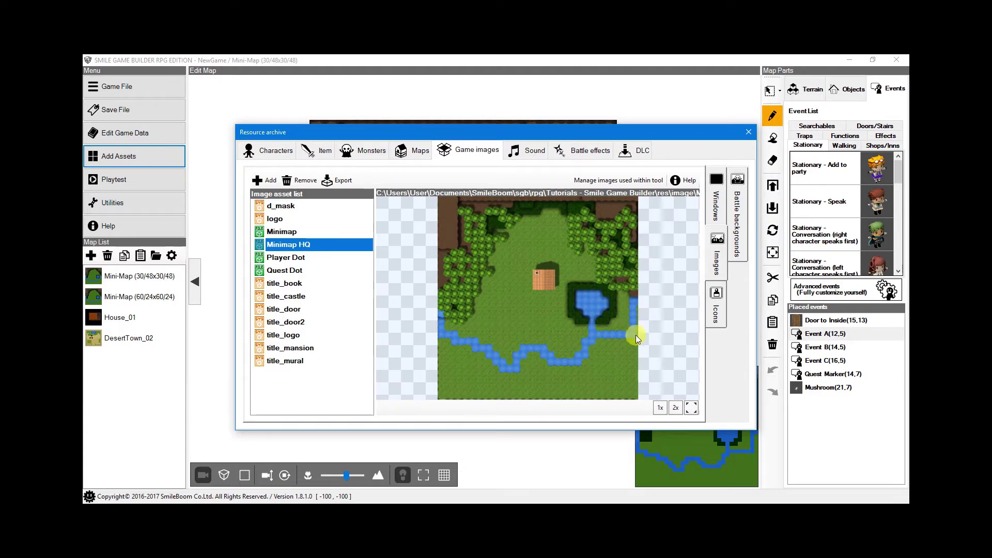
{"action": "left_click", "coordinate": [750, 133]}
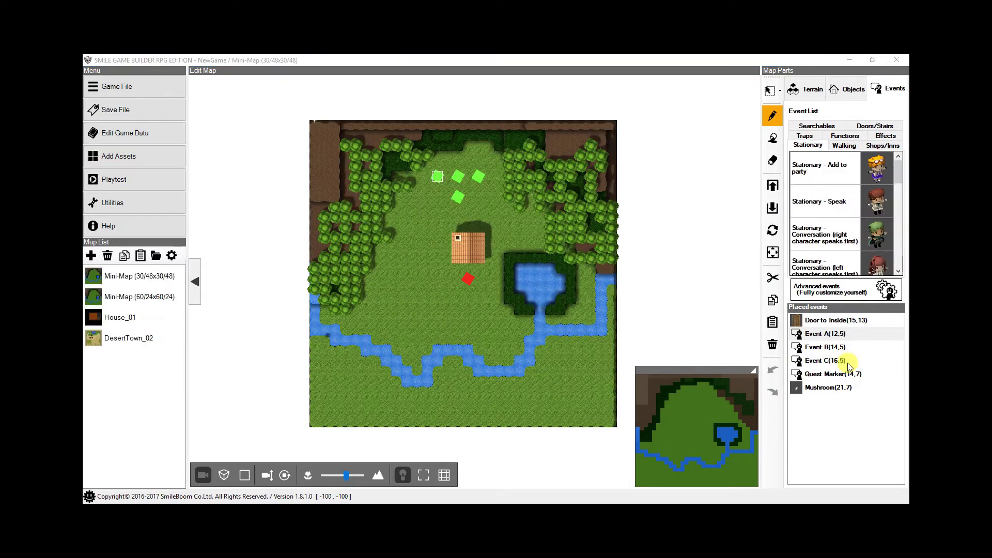
- Locate the placed events Event A, Event B and Event C on the Mini-Map (30/48x30/48) map
{"action": "left_click", "coordinate": [810, 335]}
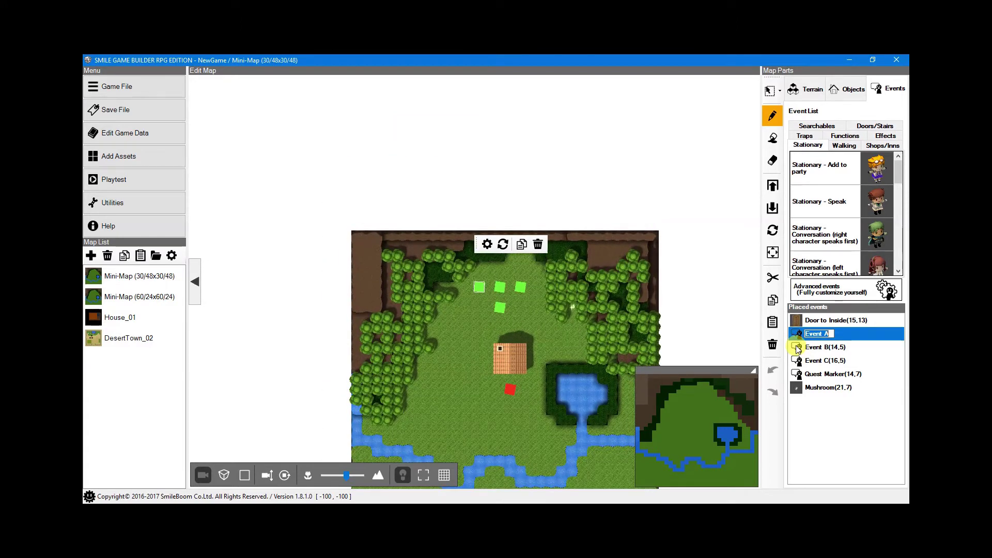
{"action": "left_click", "coordinate": [797, 350]}
{"action": "left_click", "coordinate": [806, 361]}
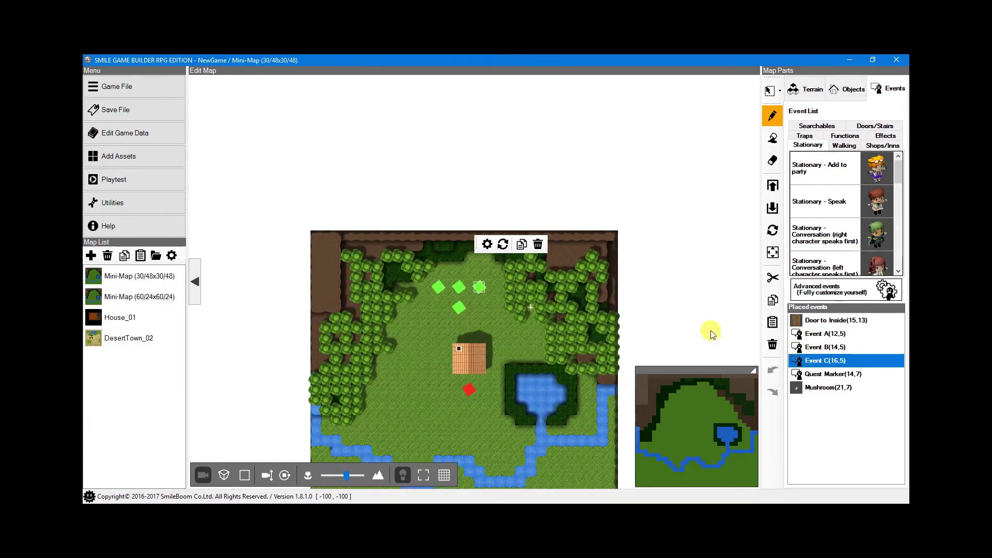
{"action": "left_click_drag", "start_coordinate": [538, 387], "coordinate": [553, 355]}
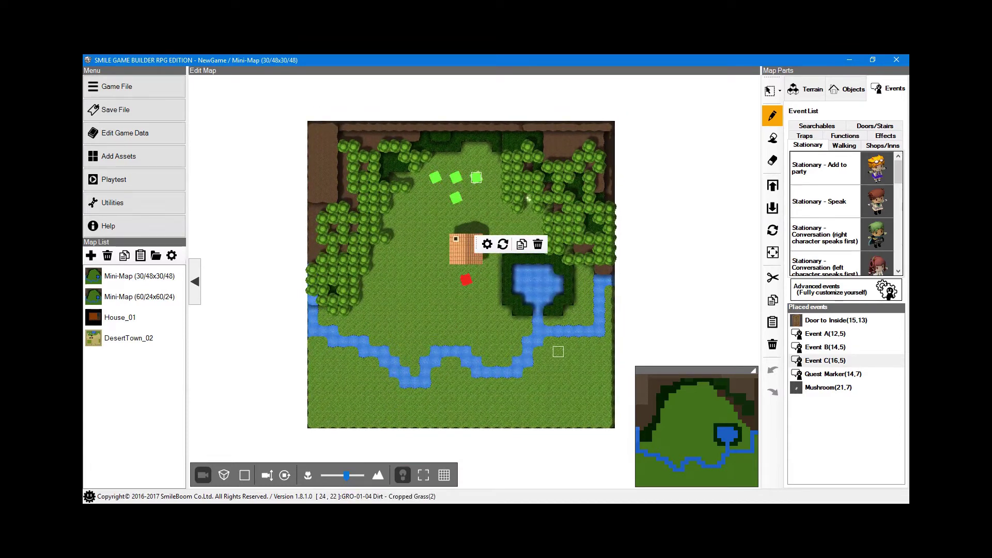
- Examine Event A's two Display image panels, including the image number, coordinates and zoom of the Minimap HQ and Player Dot
{"action": "double_click", "coordinate": [804, 334]}
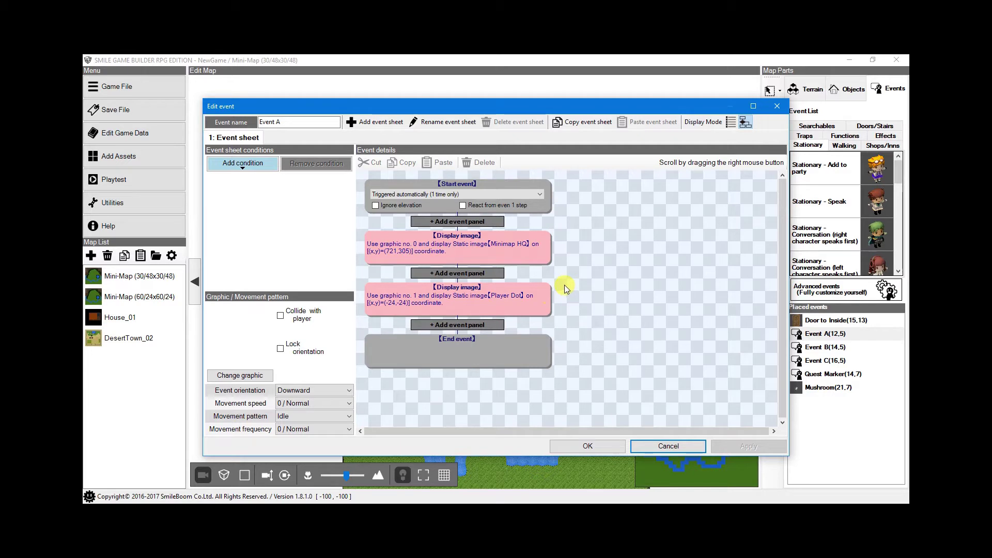
{"action": "left_click", "coordinate": [513, 247]}
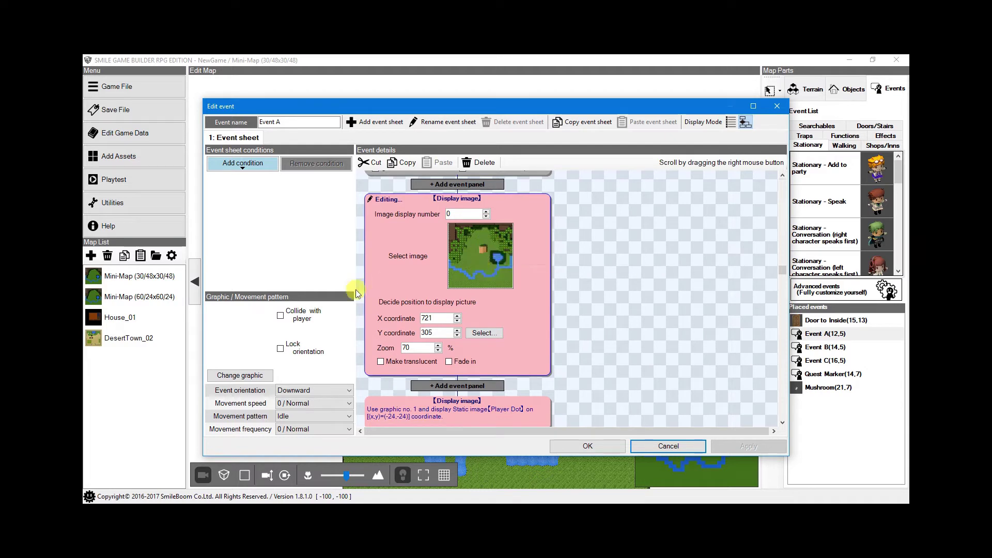
{"action": "double_click", "coordinate": [433, 333]}
{"action": "left_click", "coordinate": [534, 401]}
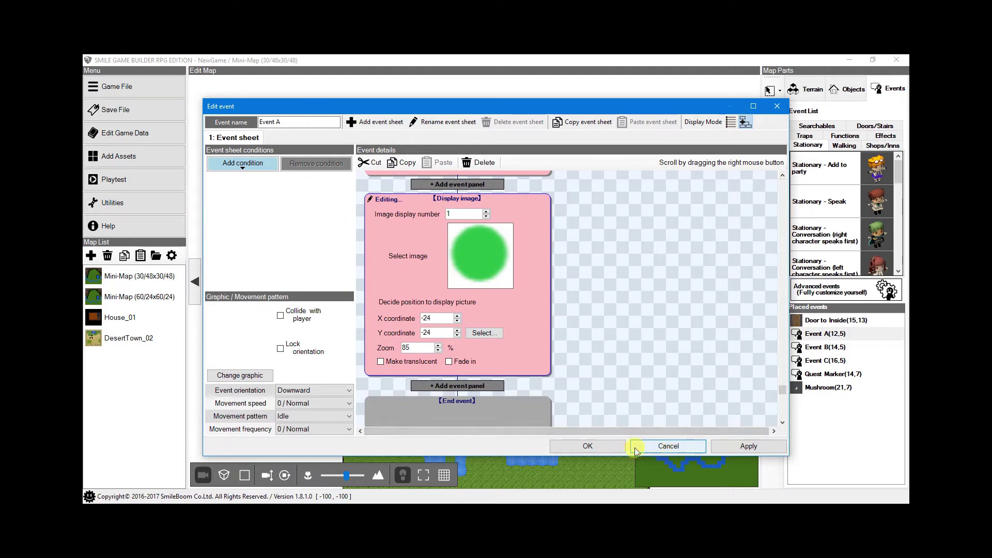
{"action": "left_click", "coordinate": [613, 448]}
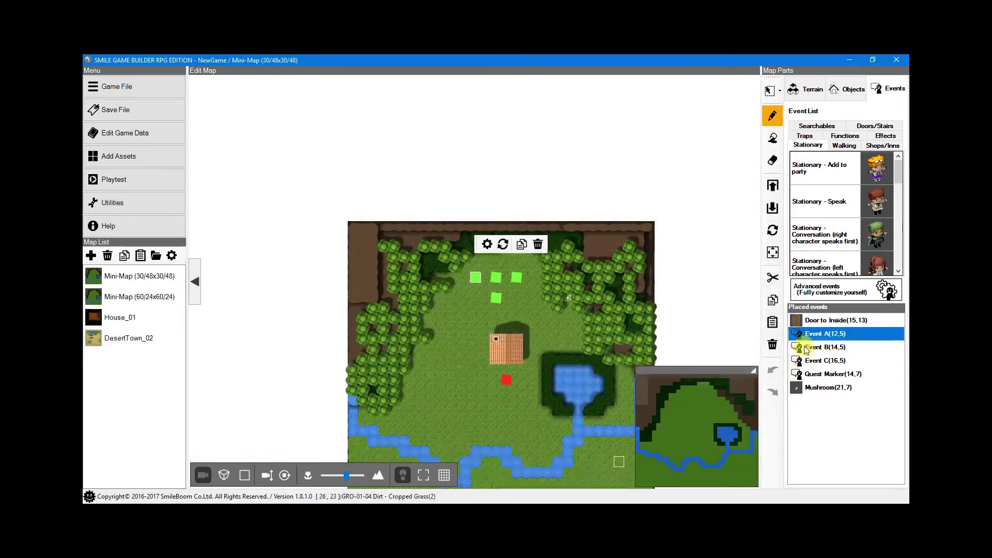
- Examine how Event B assigns the player's X and Y coordinates to variable boxes
{"action": "left_click", "coordinate": [804, 348]}
{"action": "double_click", "coordinate": [802, 348]}
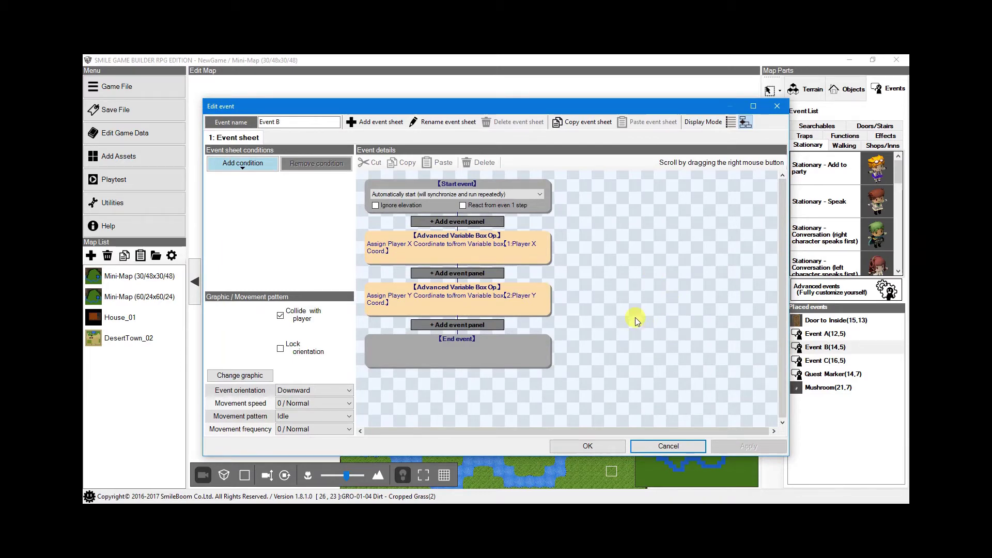
{"action": "key", "text": "Escape"}
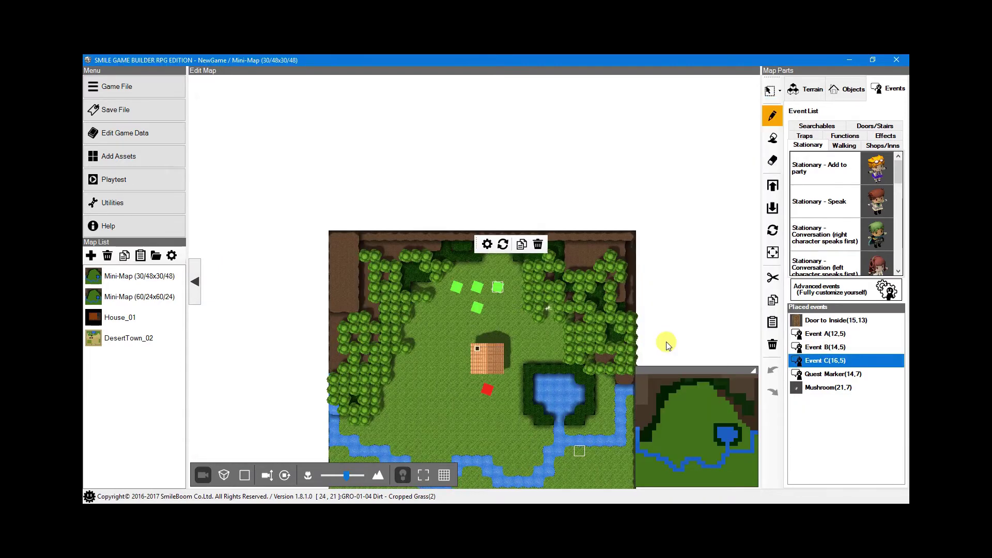
- Switch the map editor from the drawing tool to the selection tool
{"action": "double_click", "coordinate": [665, 342]}
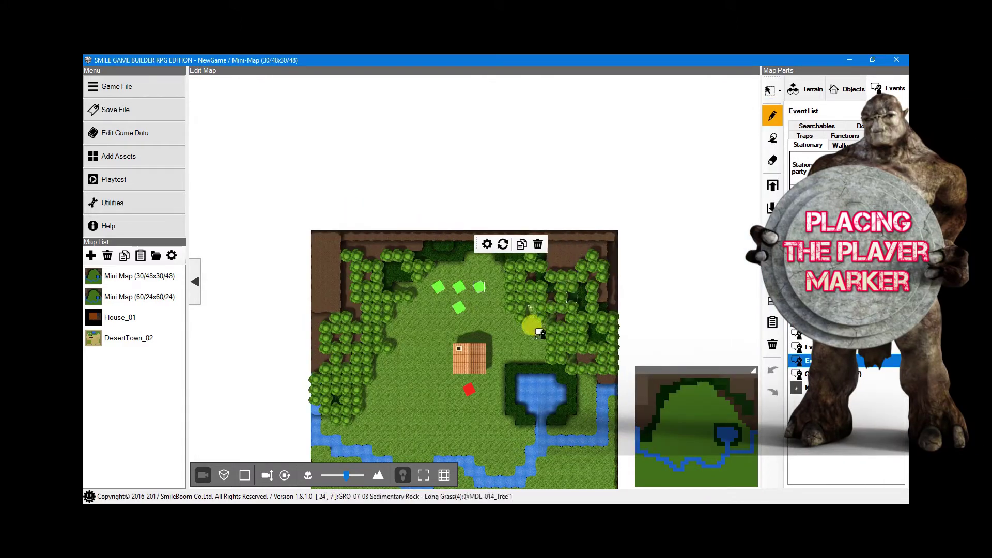
{"action": "mouse_move", "coordinate": [539, 272]}
{"action": "right_mouse_down"}
{"action": "mouse_move", "coordinate": [568, 57]}
{"action": "mouse_move", "coordinate": [561, 70]}
{"action": "right_mouse_up"}
{"action": "left_click", "coordinate": [770, 91]}
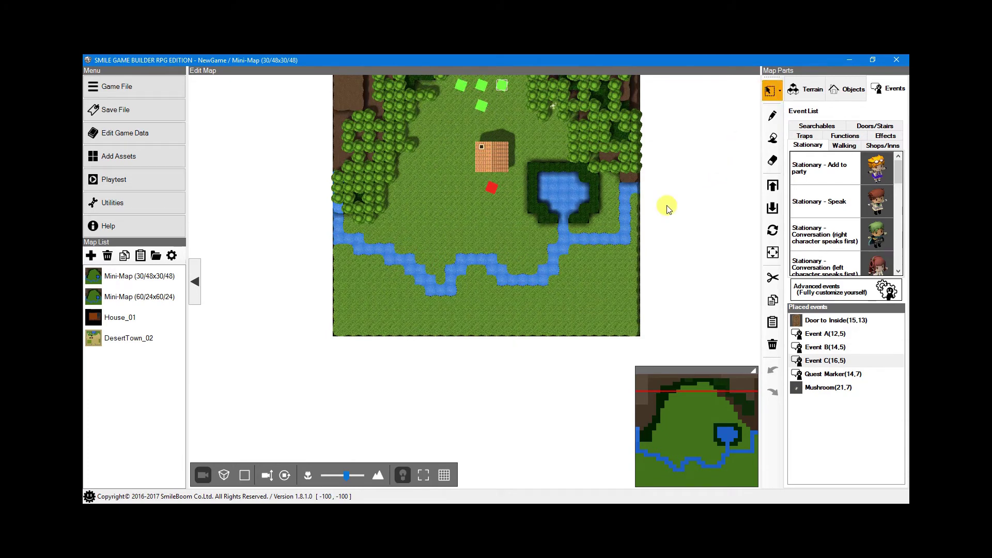
{"action": "right_click_drag", "start_coordinate": [563, 228], "coordinate": [555, 275]}
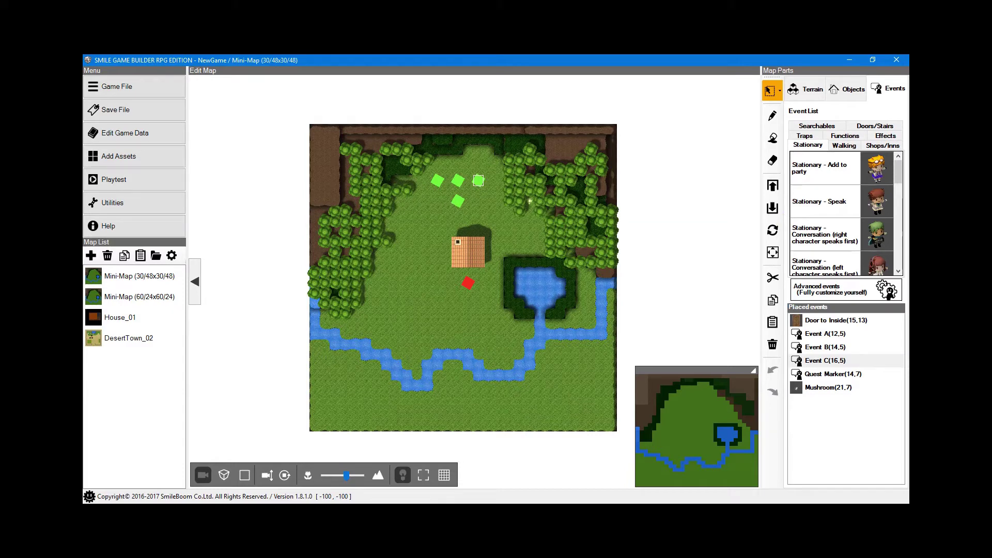
- Examine the quadrant and centerpoint coordinates of Minimap Guides.xcf in GIMP, and return to SMILE GAME BUILDER
{"action": "left_click", "coordinate": [283, 90]}
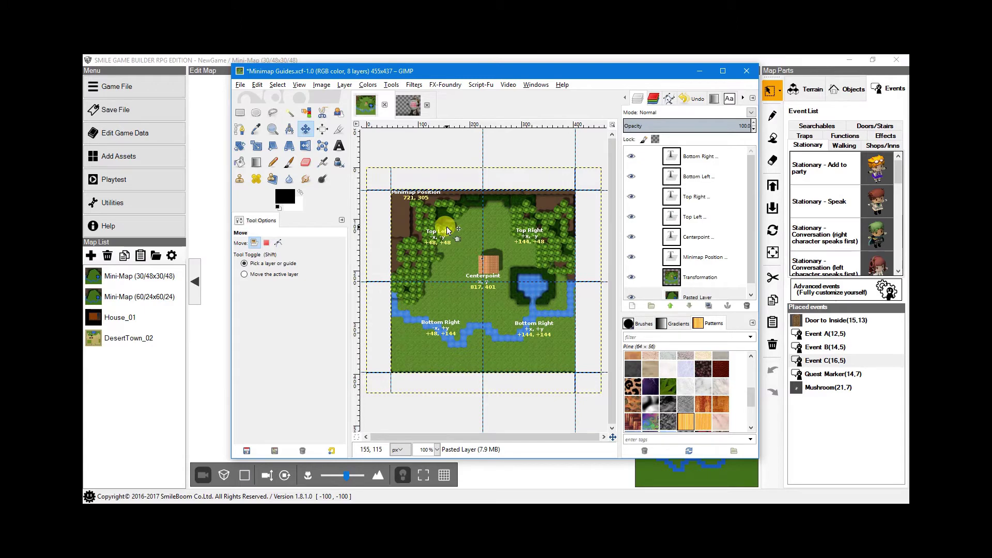
{"action": "left_click", "coordinate": [701, 70]}
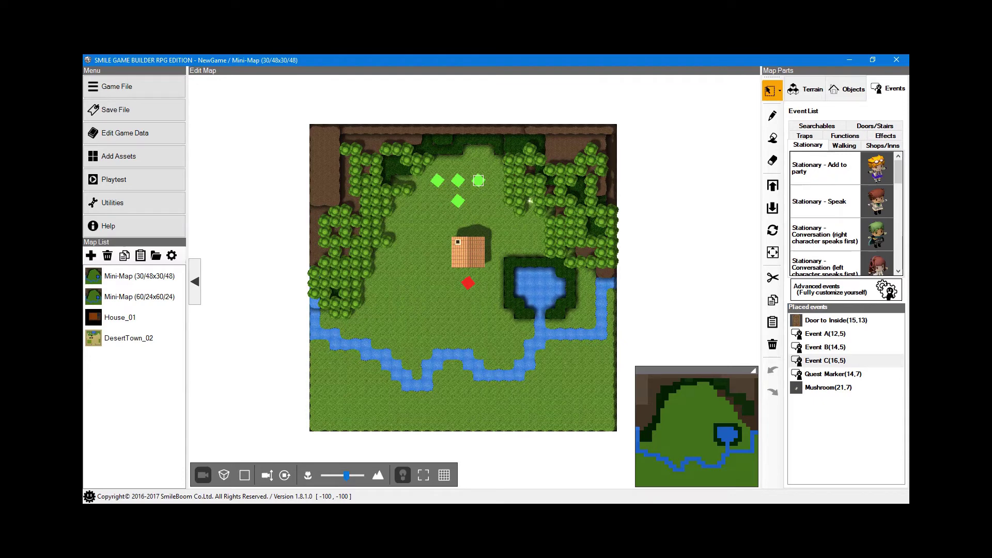
- Open Event C's Centerpoint sheet and enter 40% as the image zoom after the jump in its Move displayed image panel
{"action": "left_click", "coordinate": [800, 360]}
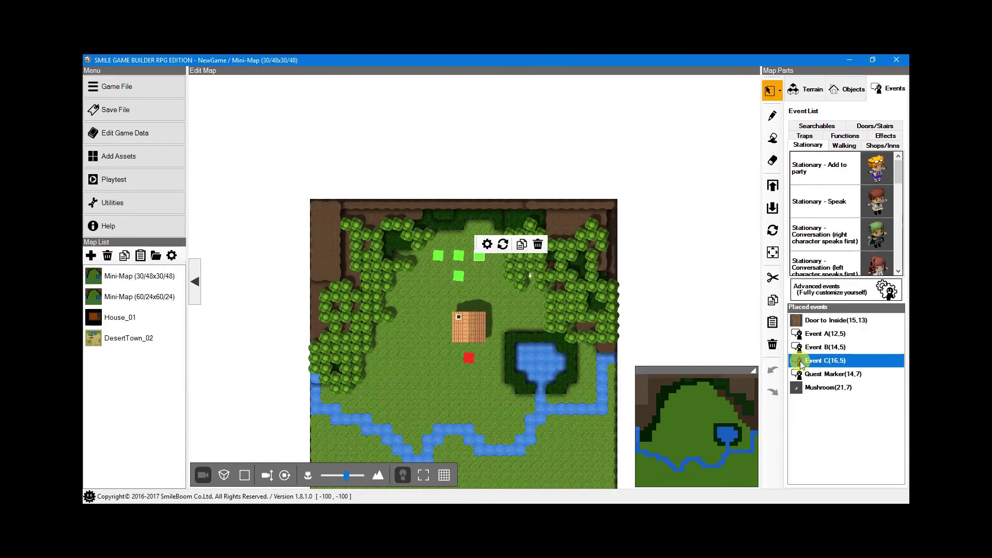
{"action": "double_click", "coordinate": [800, 360]}
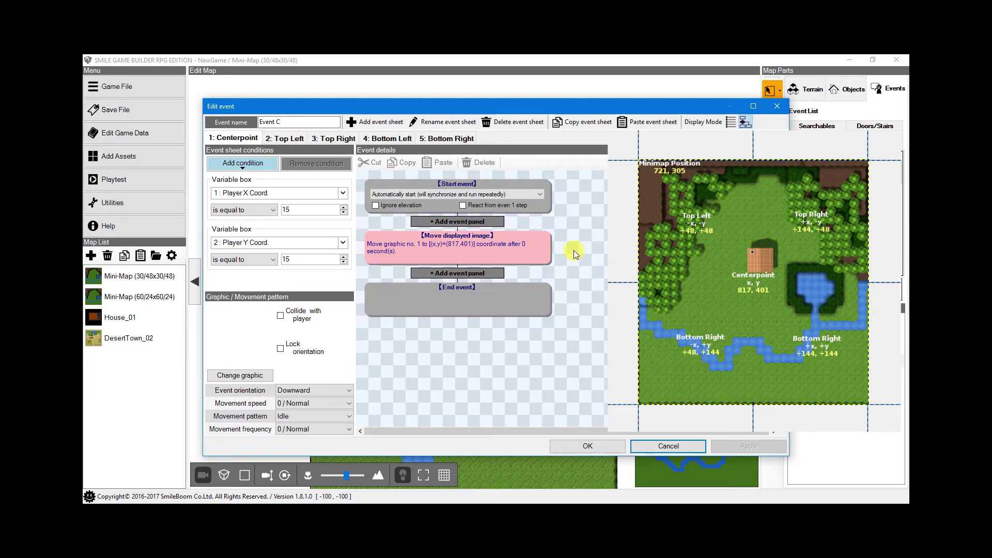
{"action": "left_click", "coordinate": [495, 243]}
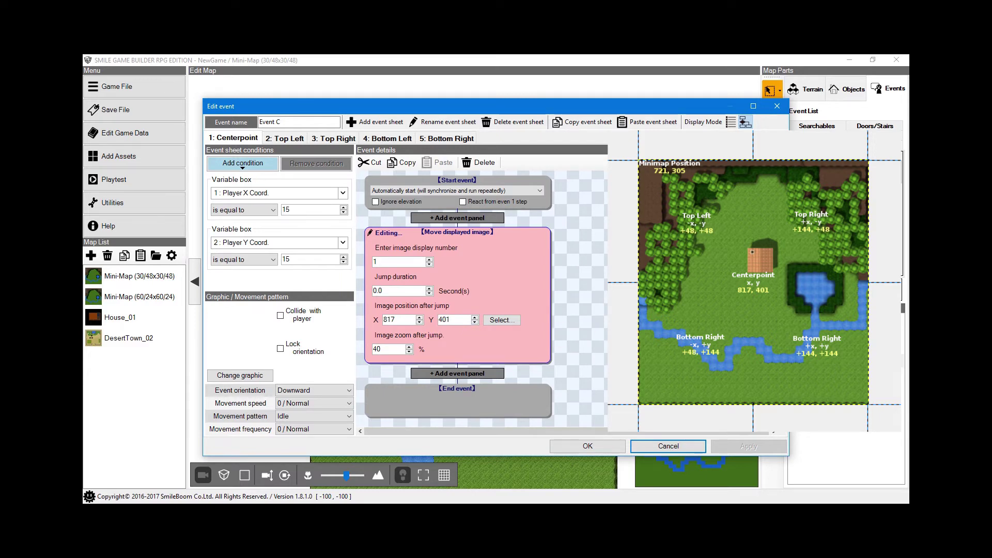
{"action": "double_click", "coordinate": [385, 350]}
{"action": "type", "text": "40"}
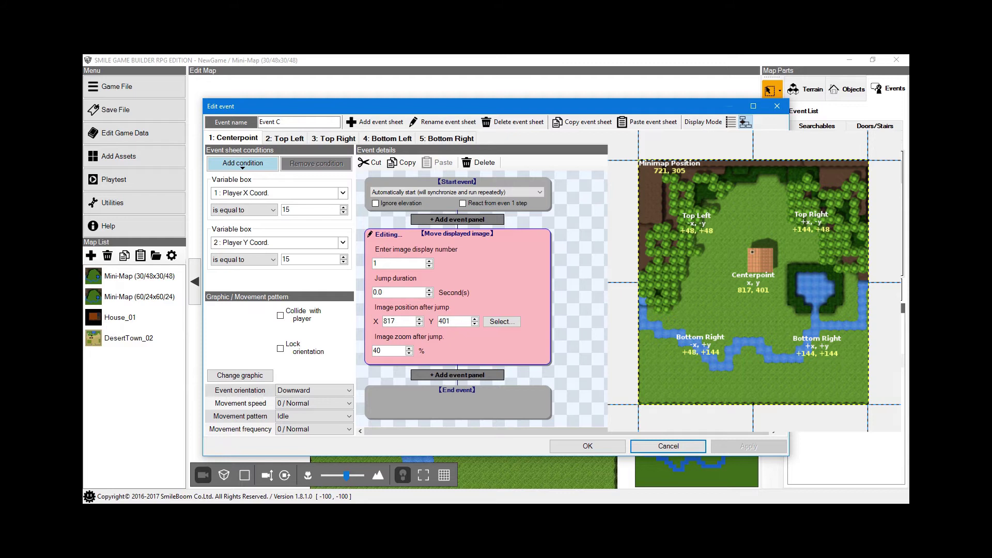
- Examine the coordinate conditions and Move displayed image settings on Event C's Top Left and Top Right sheets
{"action": "left_click", "coordinate": [284, 139]}
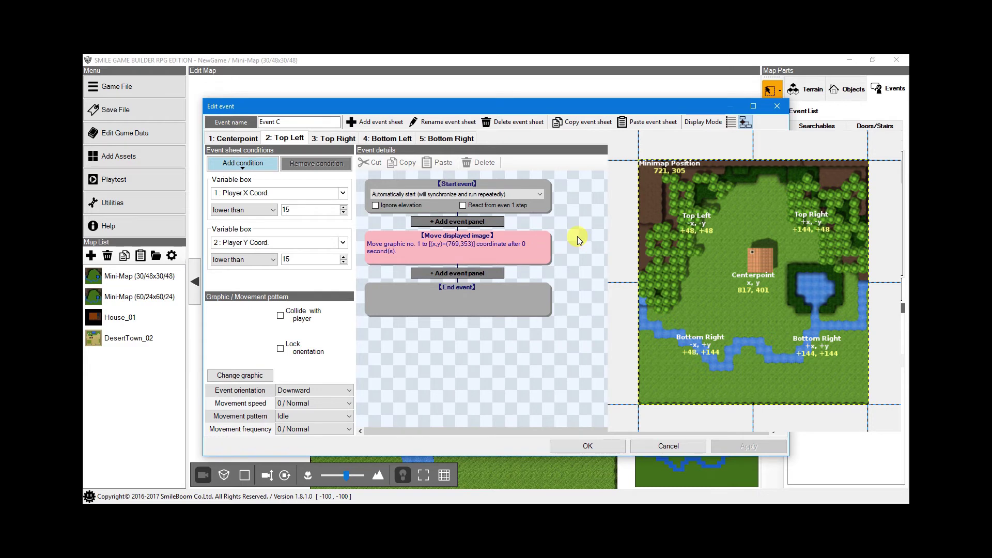
{"action": "left_click", "coordinate": [446, 253]}
{"action": "double_click", "coordinate": [458, 248]}
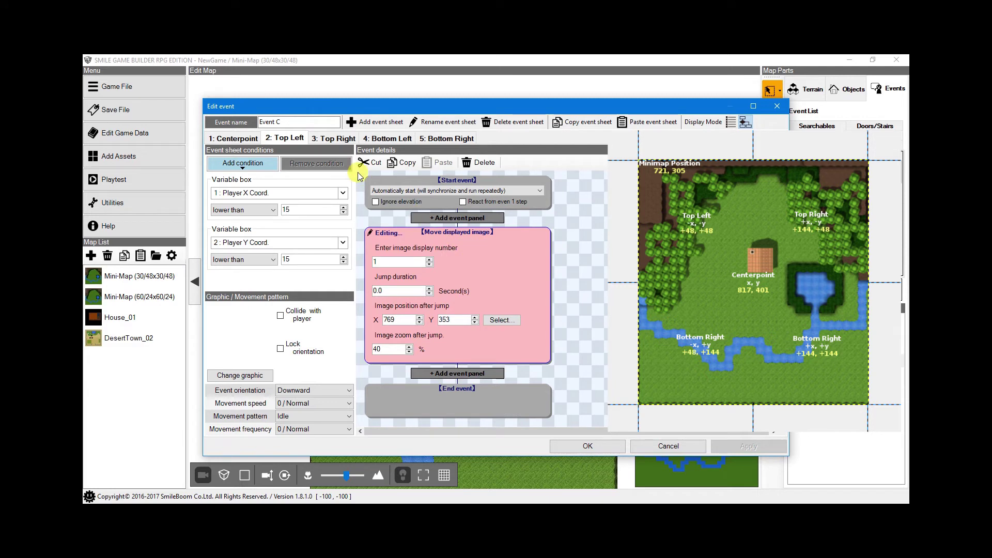
{"action": "left_click", "coordinate": [339, 139]}
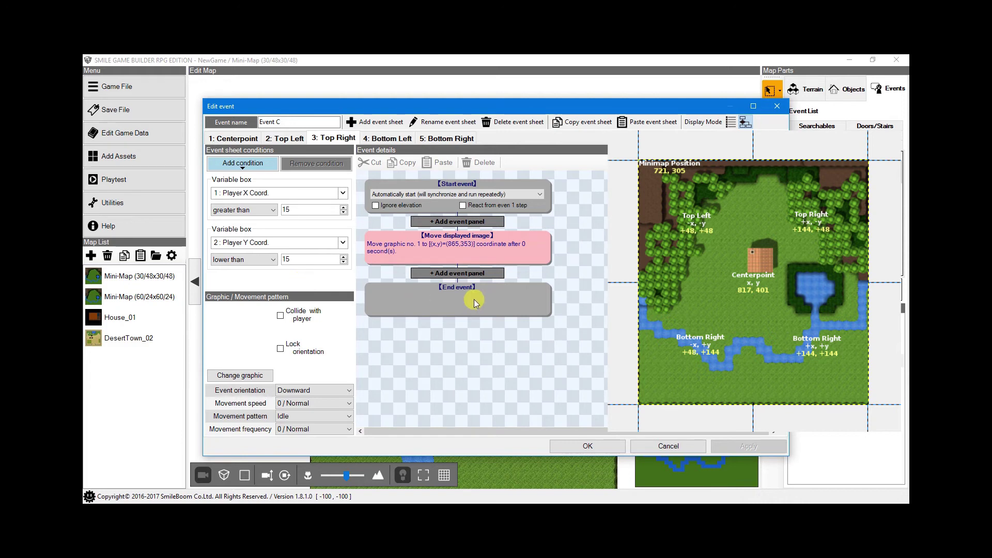
{"action": "double_click", "coordinate": [473, 246]}
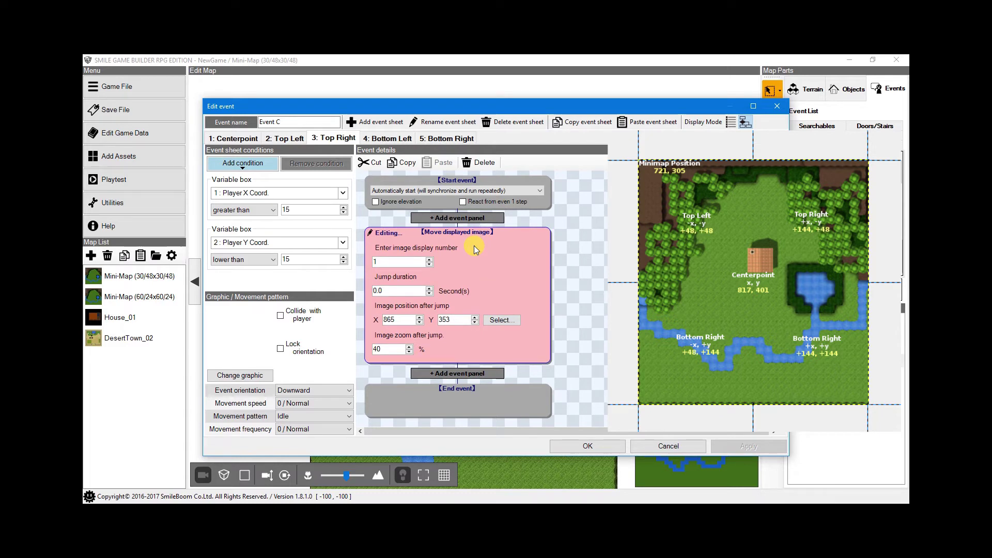
- Examine the conditions and image destinations on Event C's Bottom Left and Bottom Right sheets
{"action": "key", "text": "ctrl+Tab"}
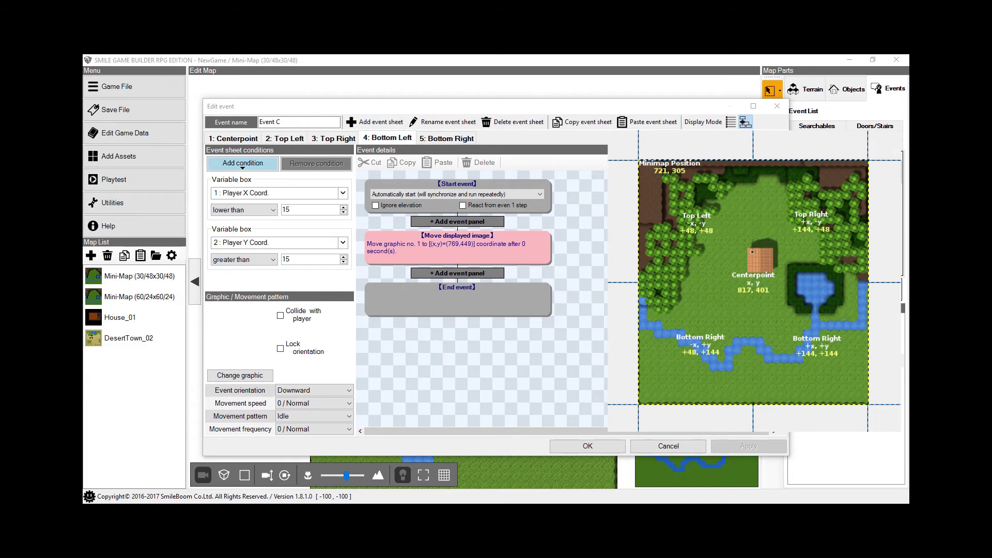
{"action": "left_click", "coordinate": [384, 135]}
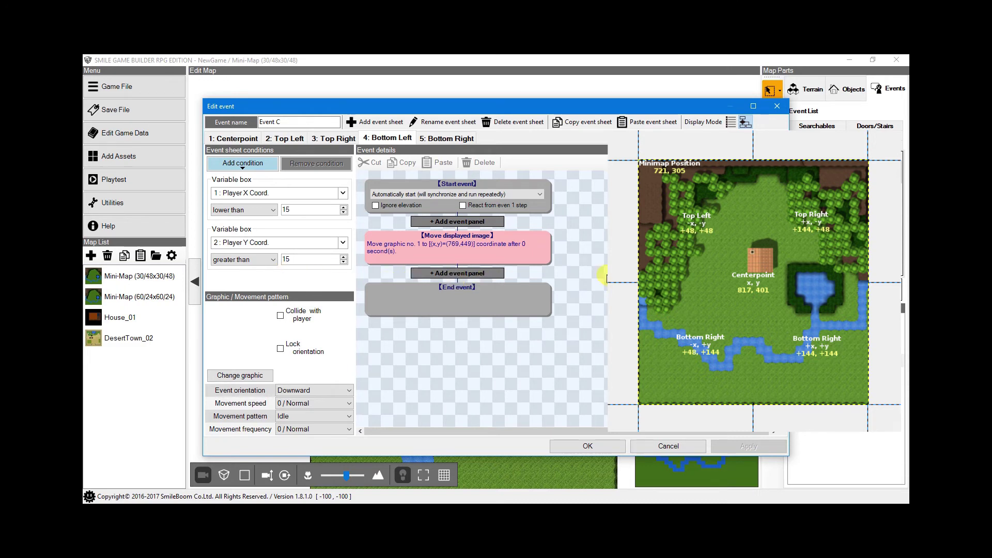
{"action": "key", "text": "ctrl+Tab"}
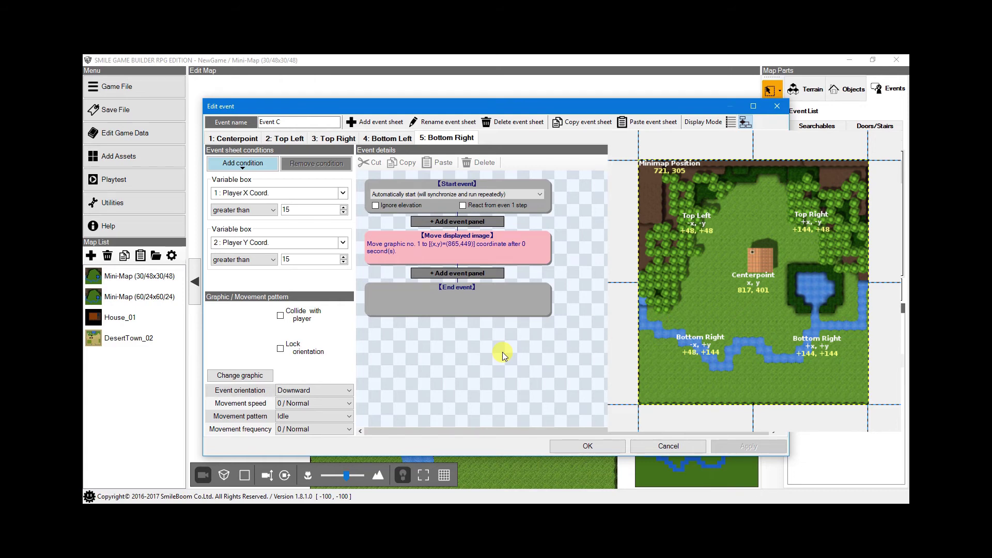
- Playtest the map, walk the hero through the areas around the house to check the mini-map marker, and close the playtest
{"action": "left_click", "coordinate": [144, 187]}
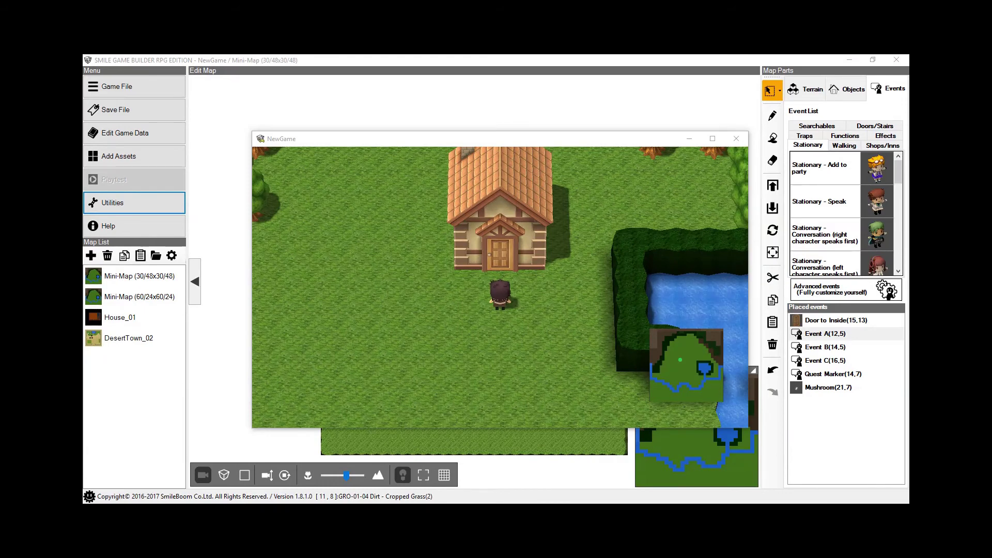
{"action": "left_click", "coordinate": [630, 141]}
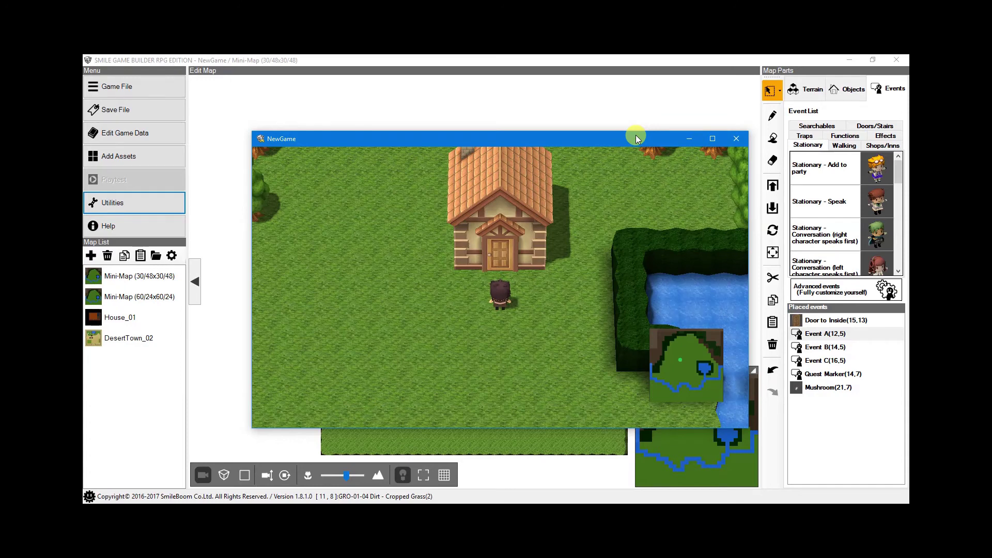
{"action": "key", "text": "Left"}
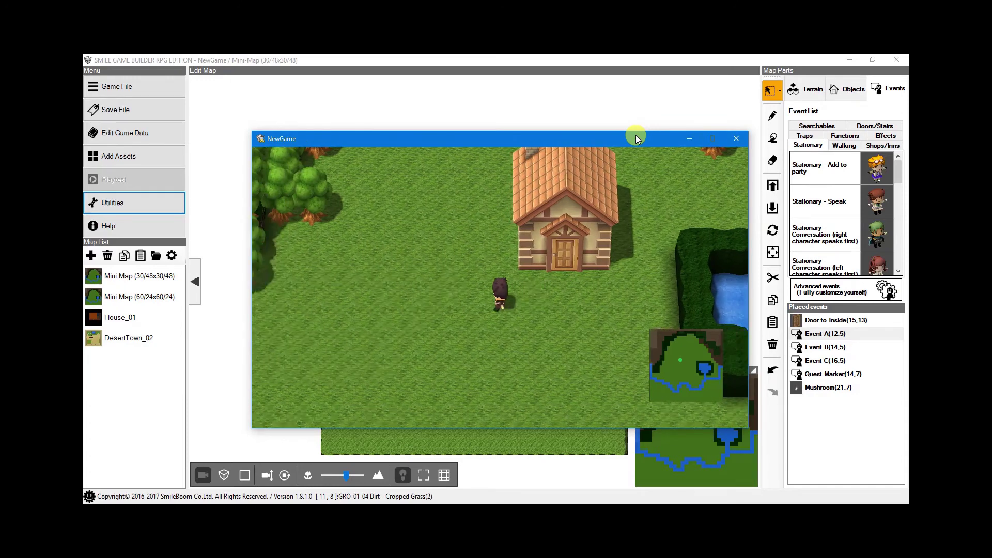
{"action": "key", "text": "Up"}
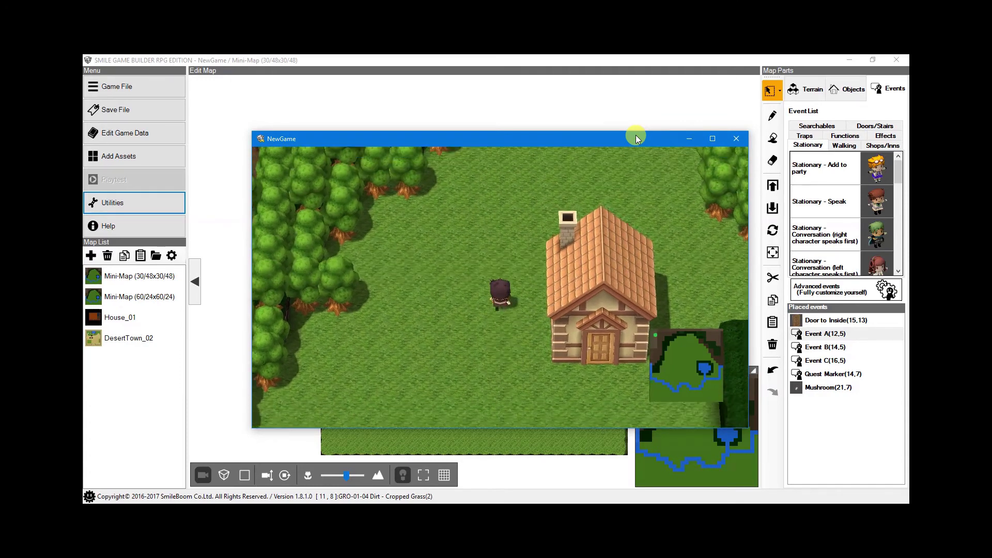
{"action": "key", "text": "Right"}
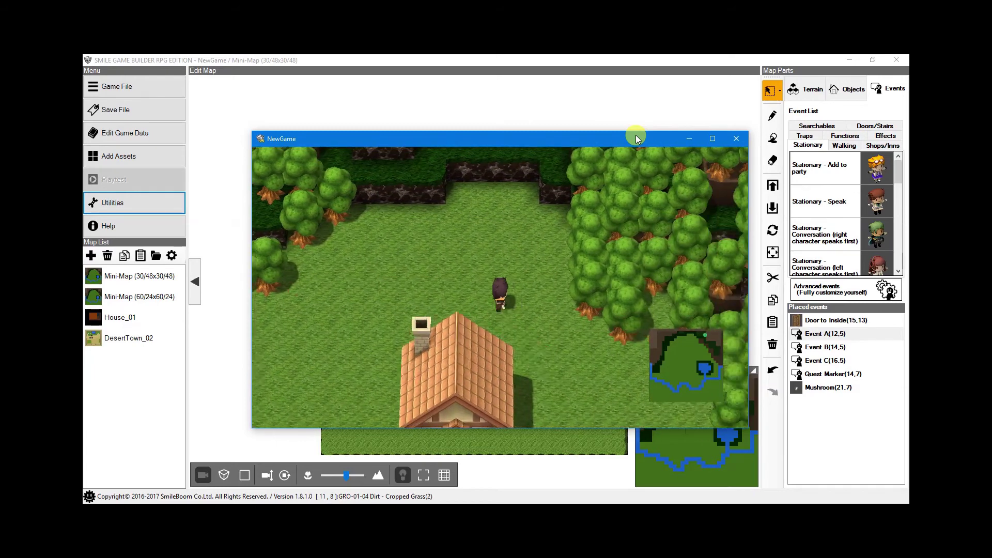
{"action": "key", "text": "Down"}
{"action": "key", "text": "Down"}
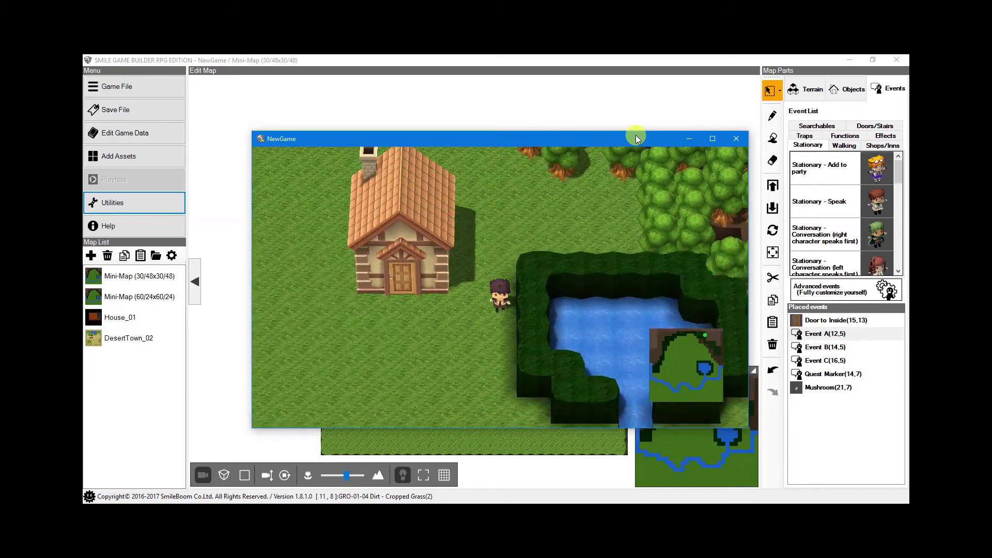
{"action": "key", "text": "Left"}
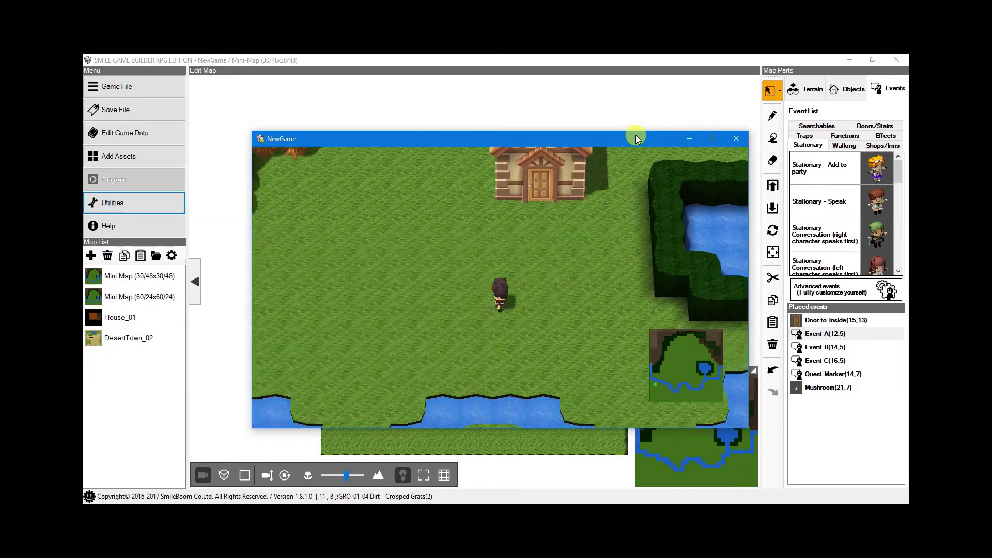
{"action": "key", "text": "Up"}
{"action": "key", "text": "Right"}
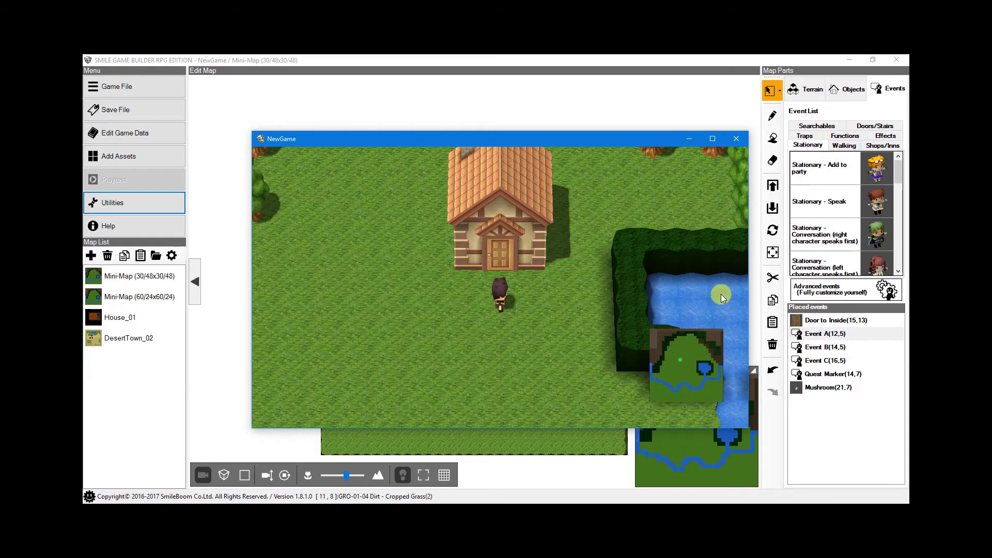
{"action": "left_click", "coordinate": [737, 140]}
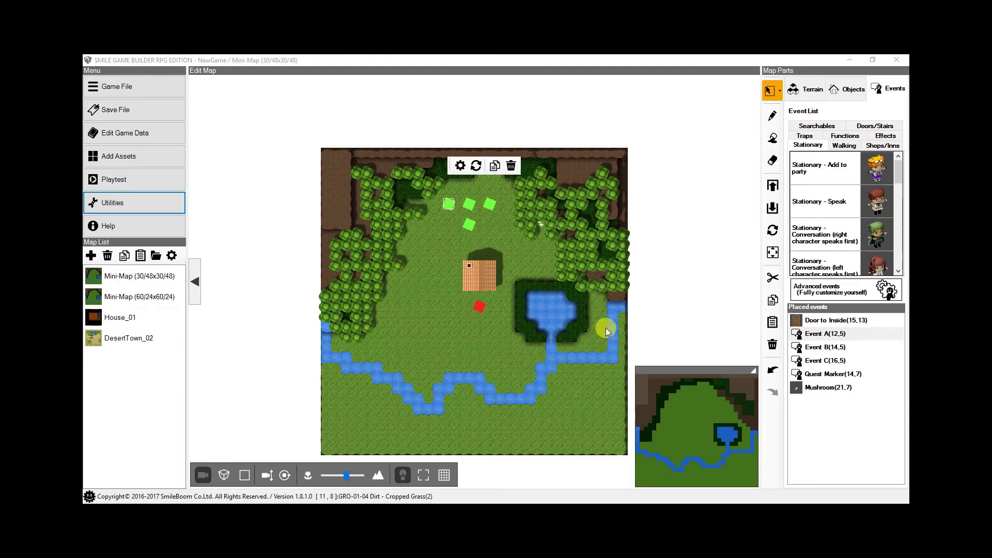
- Switch to the House_01 map and open its Granny event for editing
{"action": "left_click", "coordinate": [541, 352]}
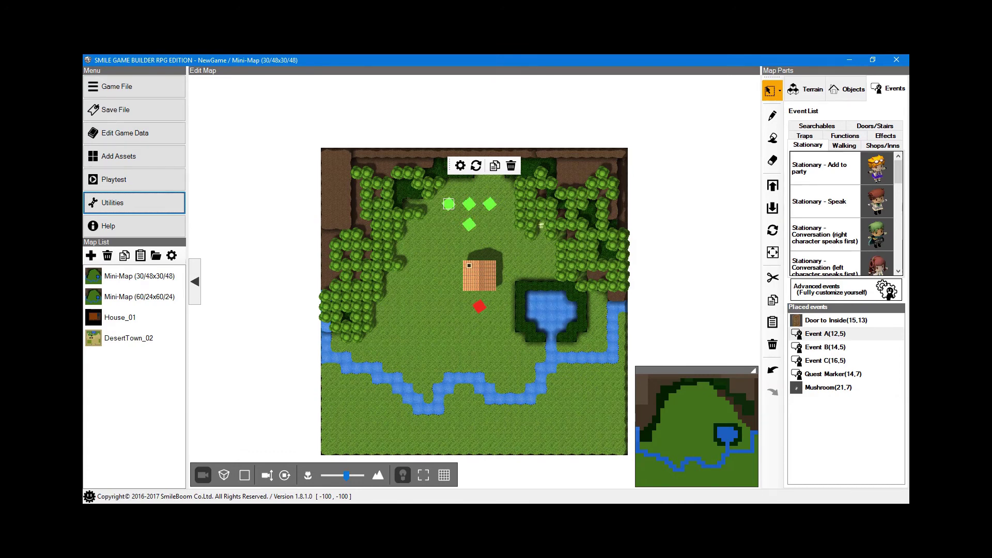
{"action": "left_click", "coordinate": [119, 318]}
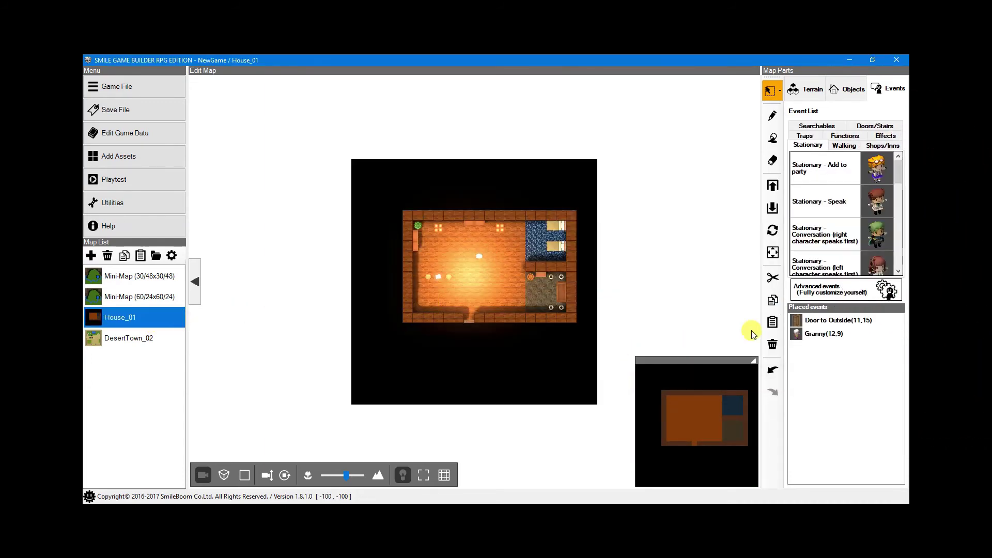
{"action": "left_click", "coordinate": [799, 335]}
{"action": "double_click", "coordinate": [798, 334]}
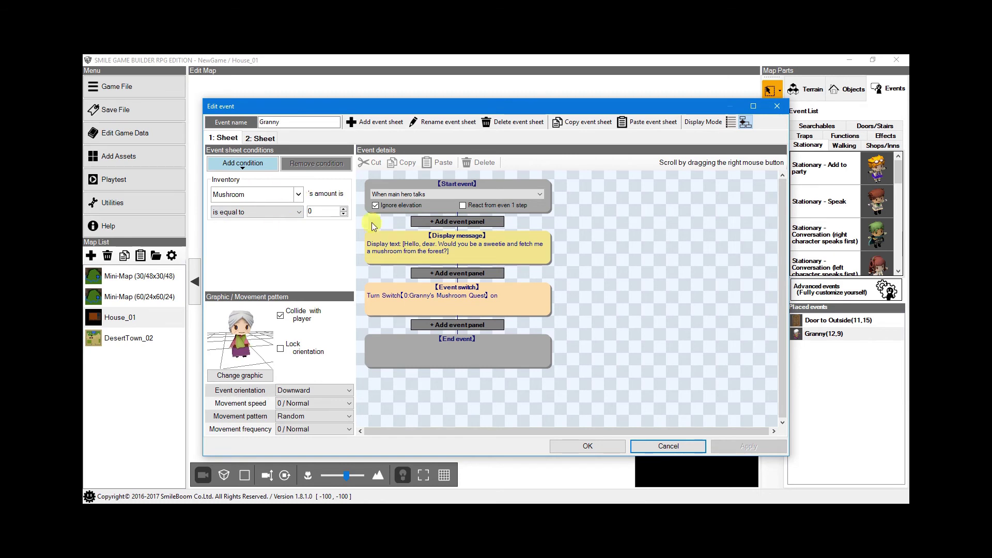
- Examine the message, item and Granny's Mushroom Quest switch panels on Granny's two sheets, and return to the Mini-Map (30/48x30/48) map
{"action": "left_click", "coordinate": [440, 256]}
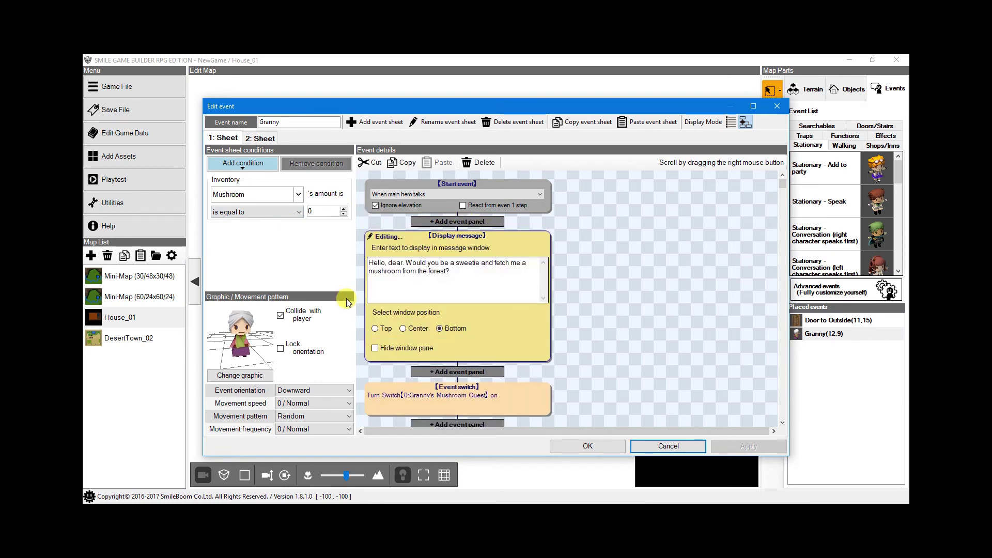
{"action": "left_click", "coordinate": [636, 286]}
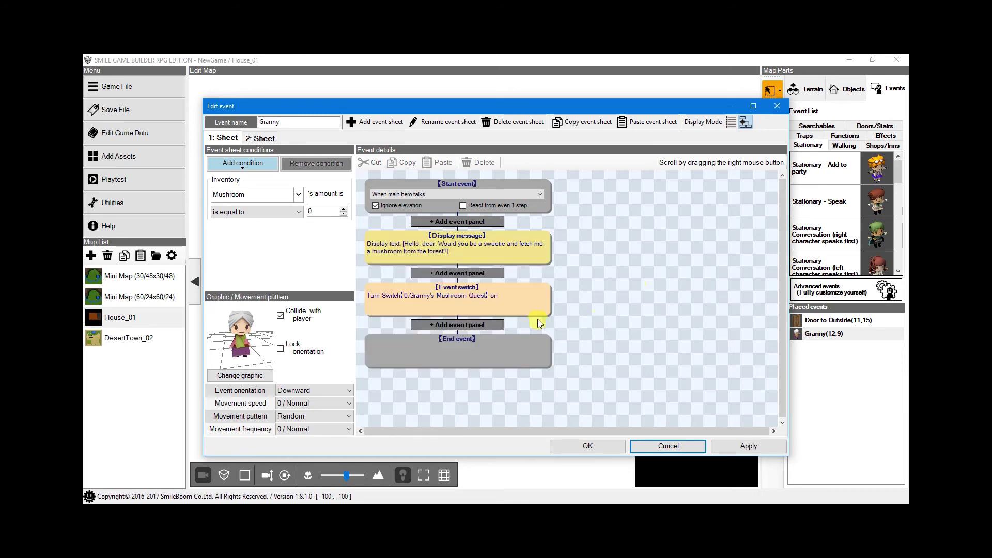
{"action": "left_click", "coordinate": [457, 302]}
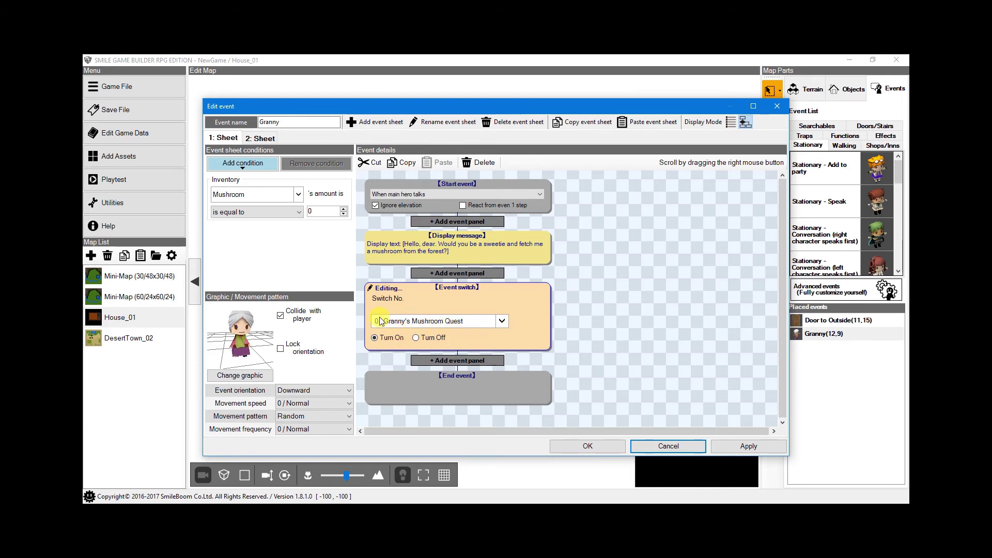
{"action": "left_click", "coordinate": [260, 138]}
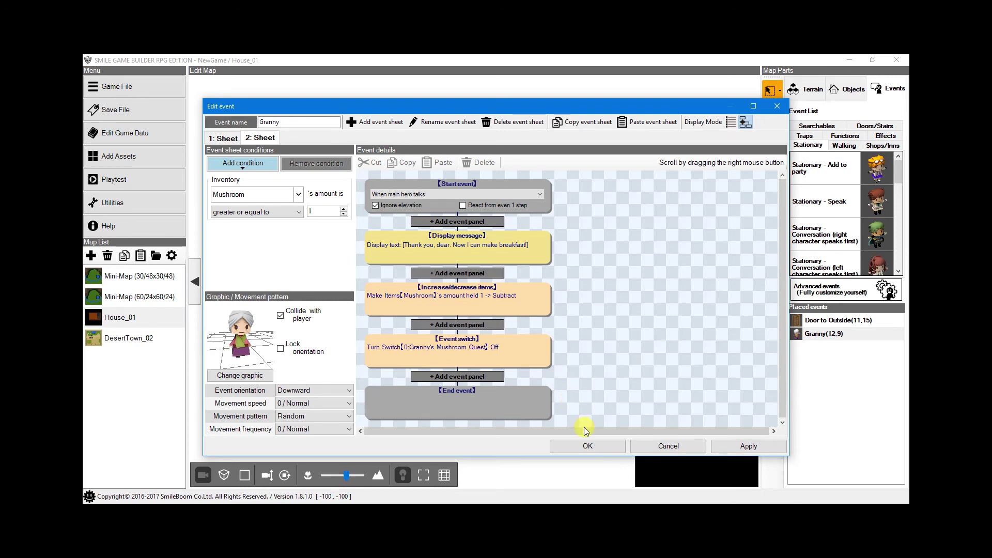
{"action": "left_click", "coordinate": [581, 449]}
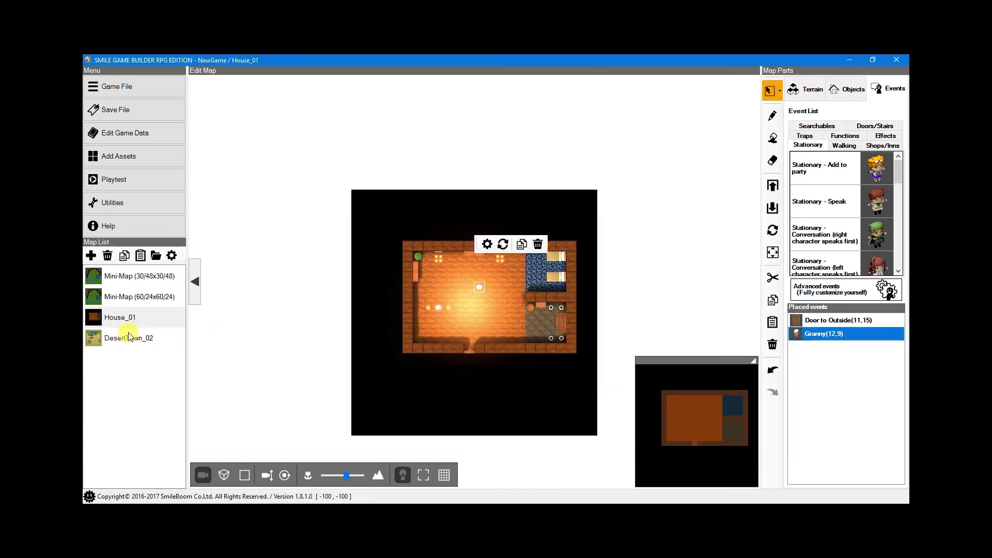
{"action": "left_click", "coordinate": [113, 280]}
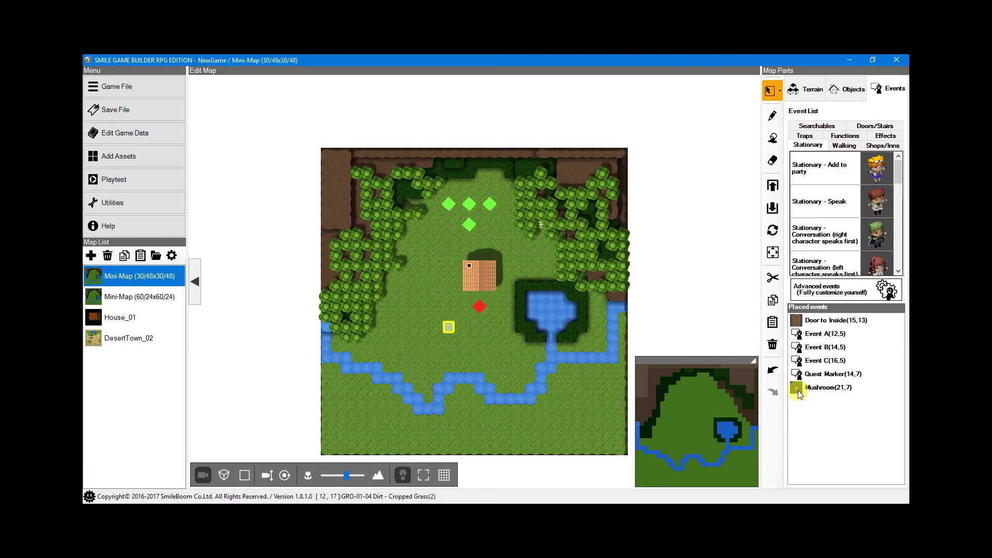
{"action": "left_click", "coordinate": [798, 390]}
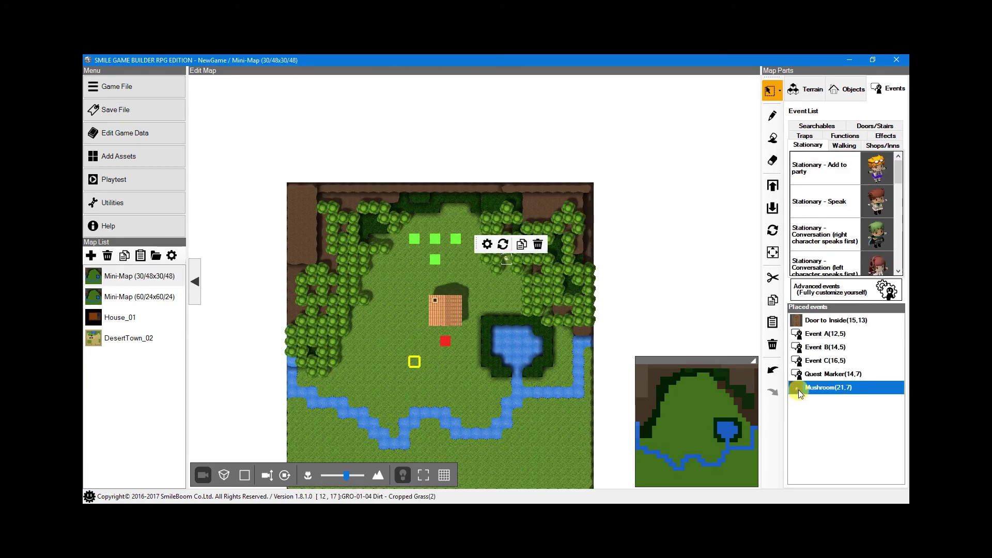
{"action": "double_click", "coordinate": [798, 388]}
{"action": "left_click", "coordinate": [666, 446]}
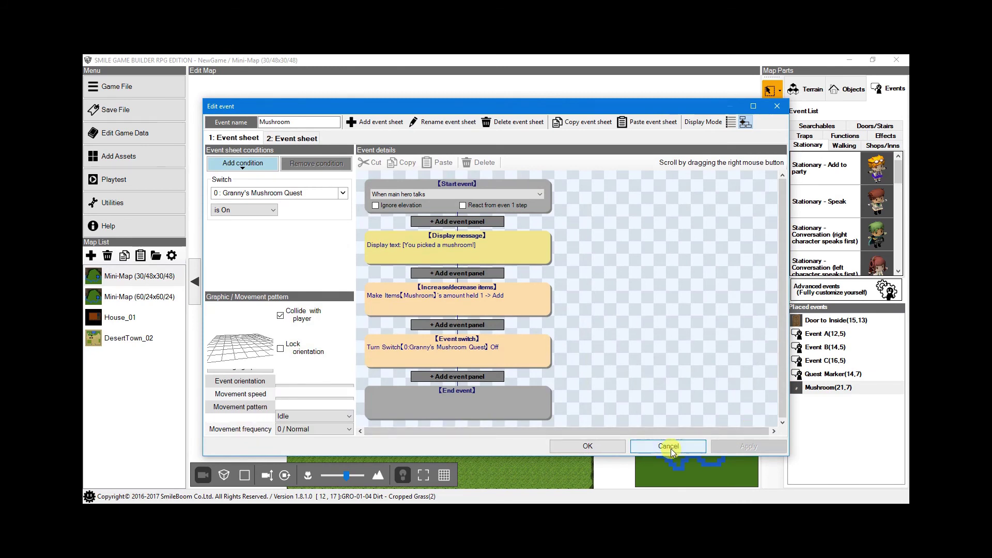
- Open the Quest Marker event and examine its switch check, Display image settings and Delete displayed image panel
{"action": "double_click", "coordinate": [800, 375]}
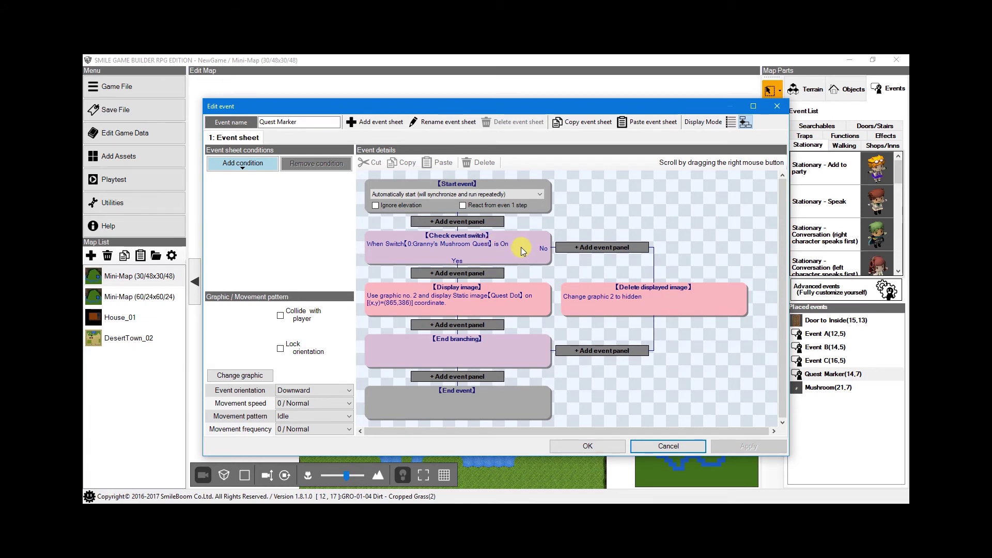
{"action": "left_click", "coordinate": [466, 303]}
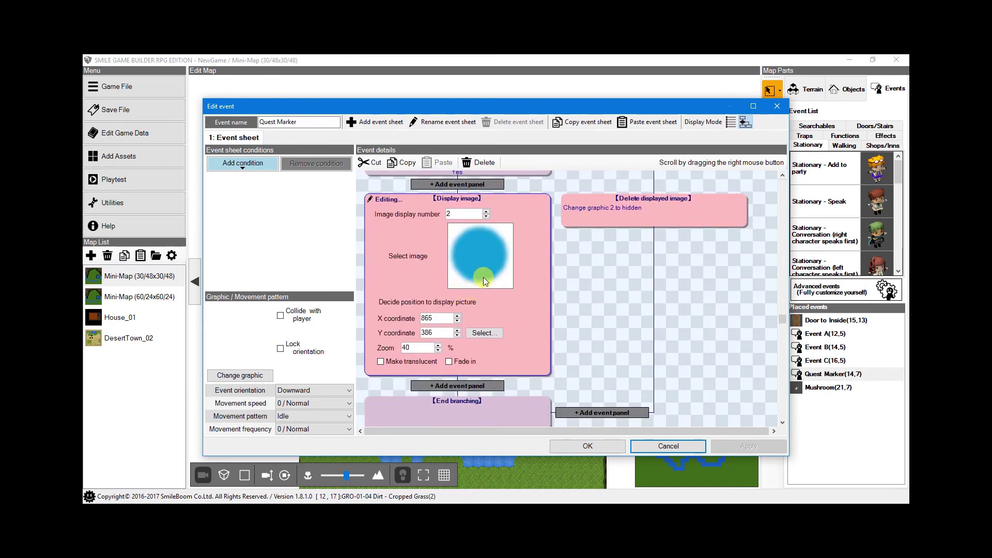
{"action": "left_click", "coordinate": [482, 240]}
{"action": "right_click_drag", "start_coordinate": [607, 319], "coordinate": [586, 382]}
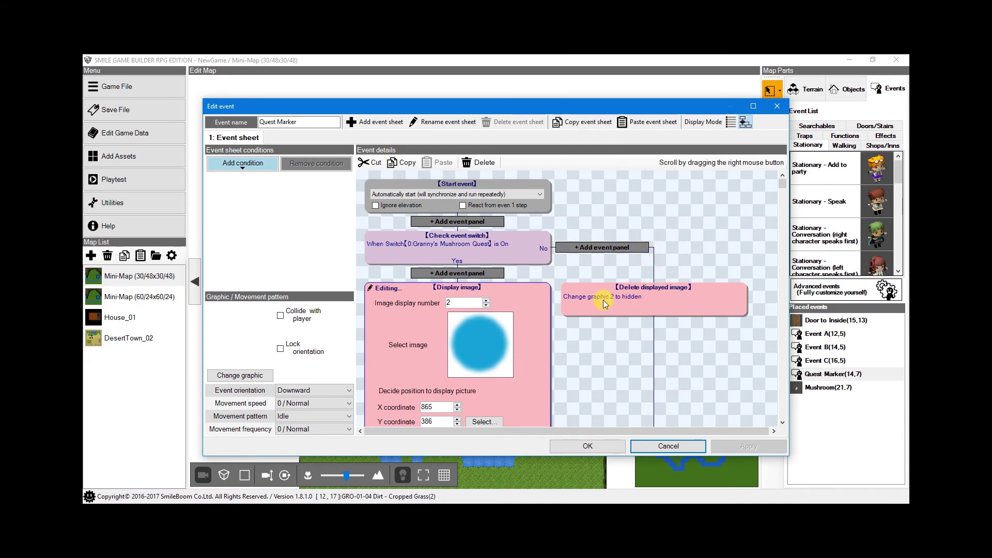
{"action": "left_click", "coordinate": [634, 304]}
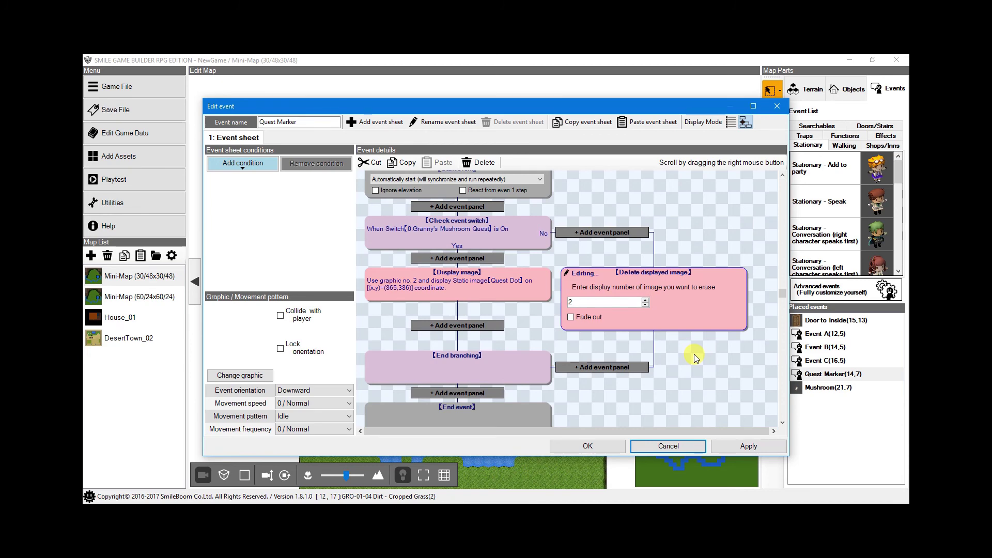
{"action": "left_click", "coordinate": [595, 447]}
- Examine the switch conditions and event panels on the Mushroom event's two sheets, and close the event
{"action": "left_click", "coordinate": [802, 390]}
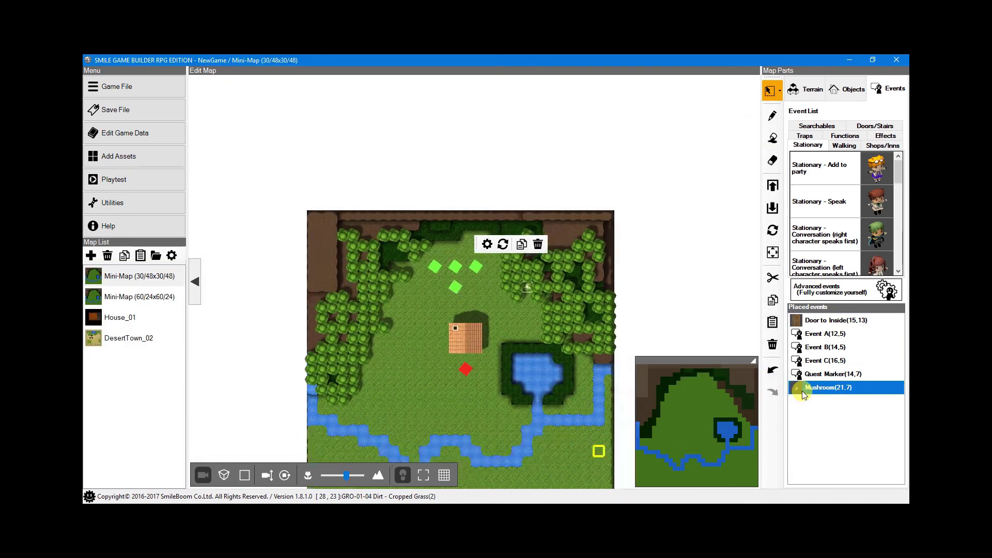
{"action": "double_click", "coordinate": [802, 390]}
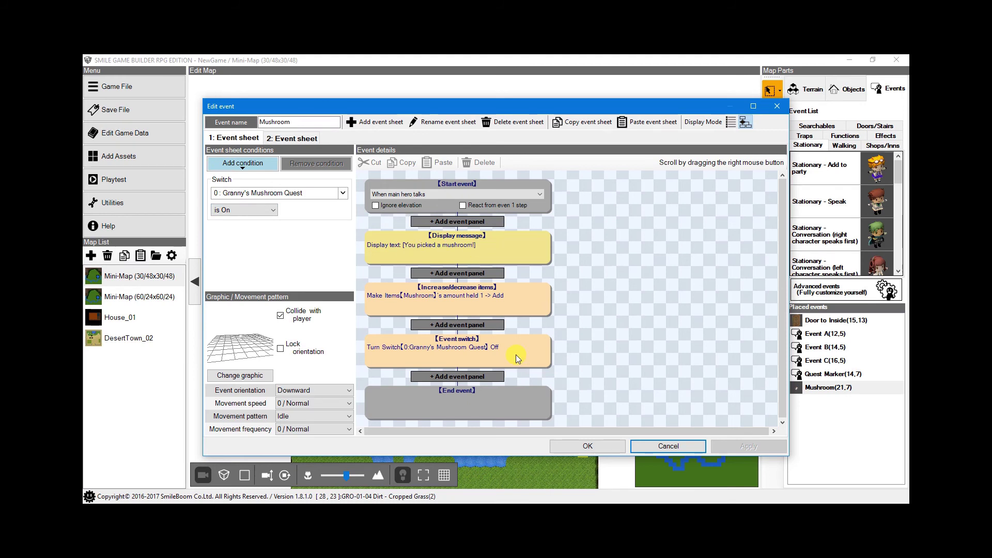
{"action": "left_click", "coordinate": [299, 144]}
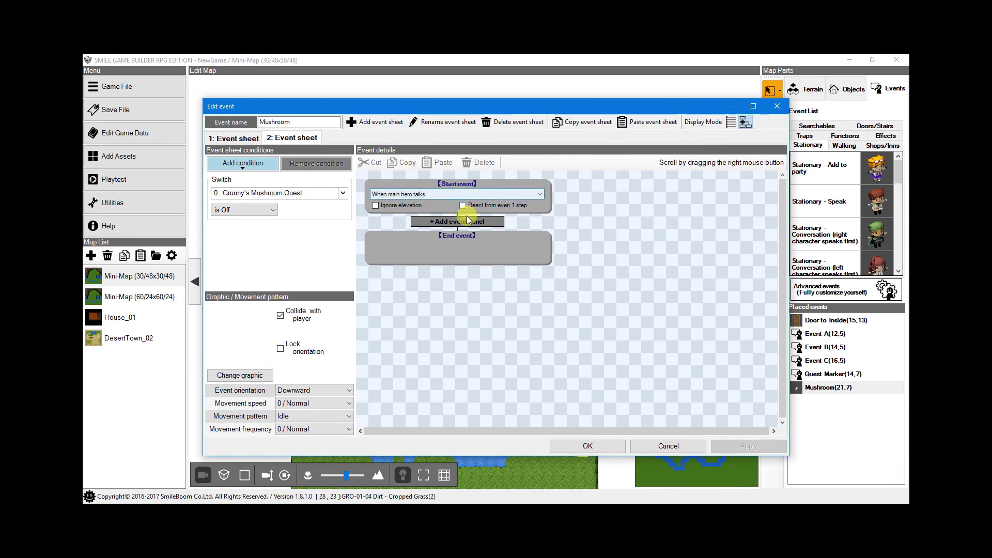
{"action": "left_click", "coordinate": [587, 448]}
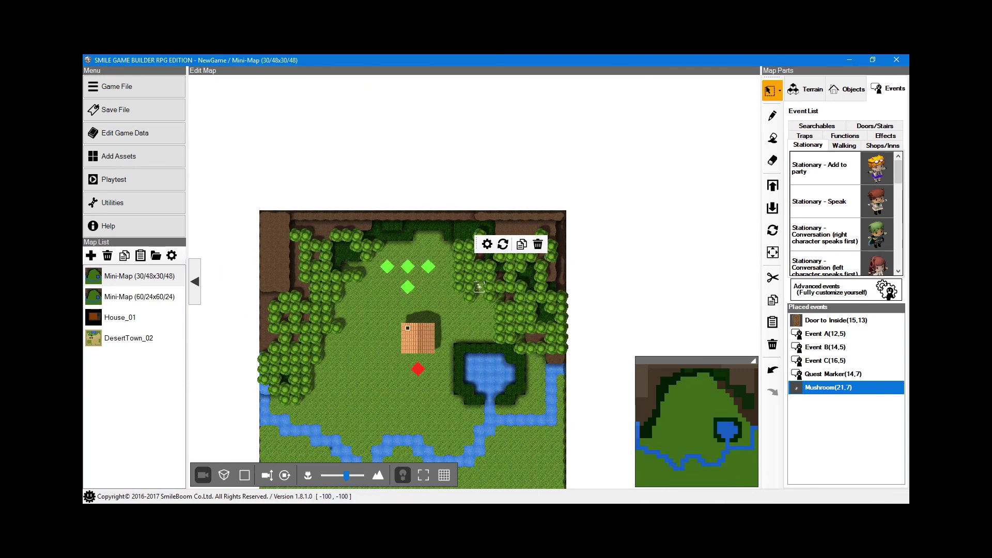
- Playtest the map again, walk the hero to the sparkling spot in the northeastern trees, and pick the mushroom
{"action": "left_click", "coordinate": [119, 180]}
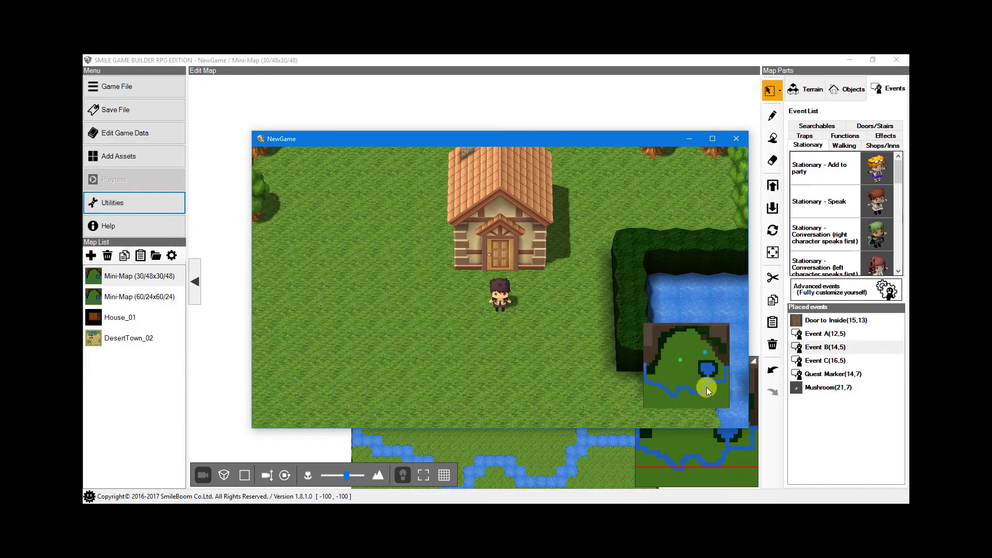
{"action": "key", "text": "Right"}
{"action": "key", "text": "Up"}
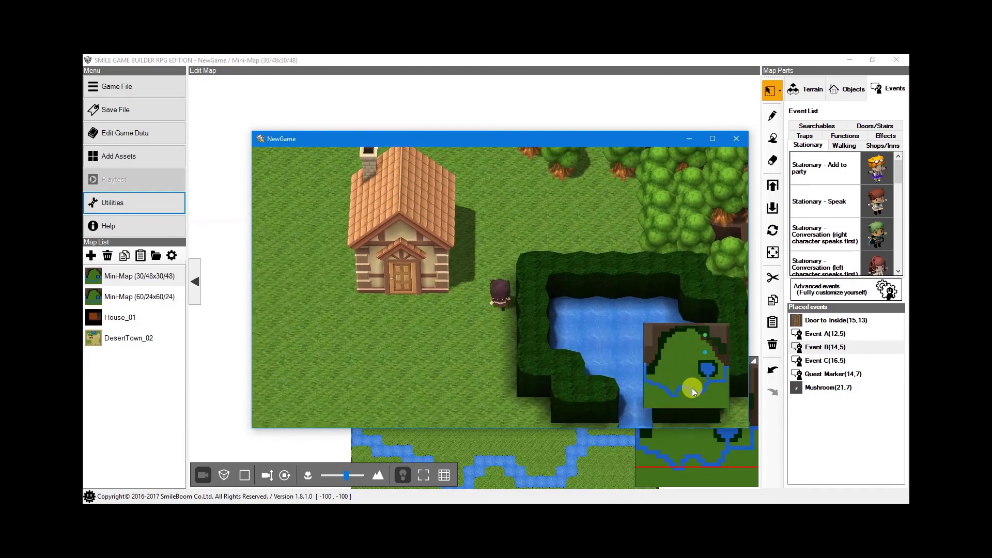
{"action": "key", "text": "Up"}
{"action": "key", "text": "Right"}
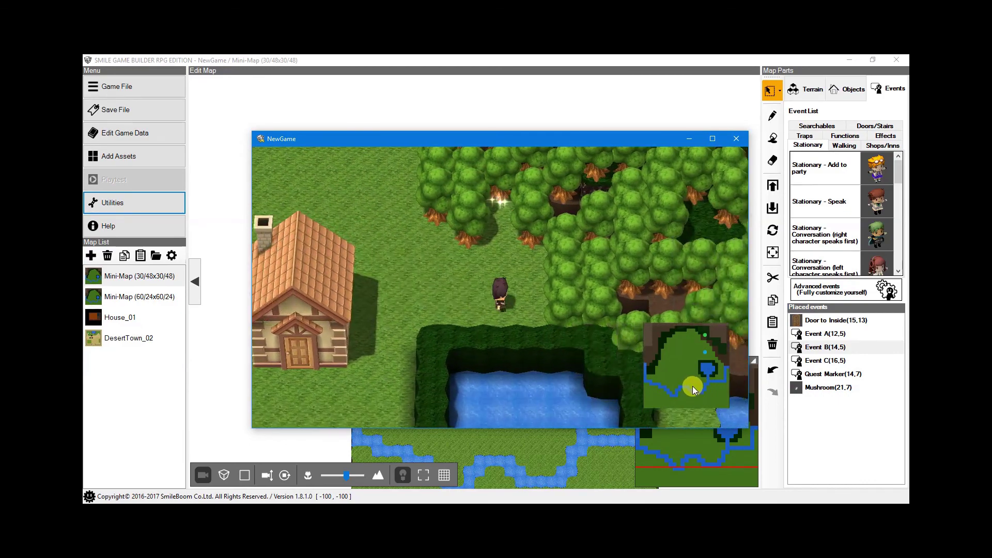
{"action": "key", "text": "Up"}
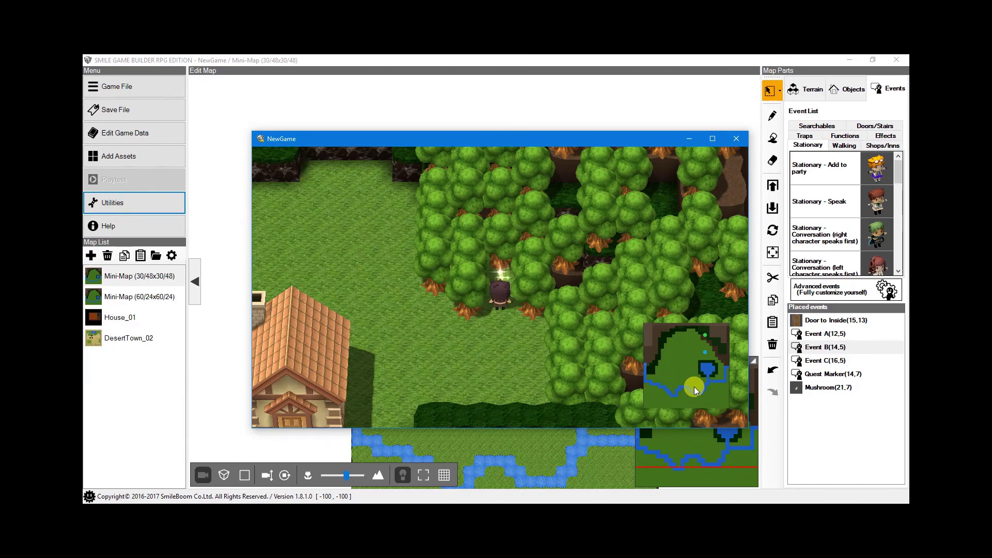
{"action": "key", "text": "space"}
{"action": "key", "text": "space"}
- Walk the hero back to the house, enter it, and talk to Granny to hand in the mushroom
{"action": "key", "text": "Down"}
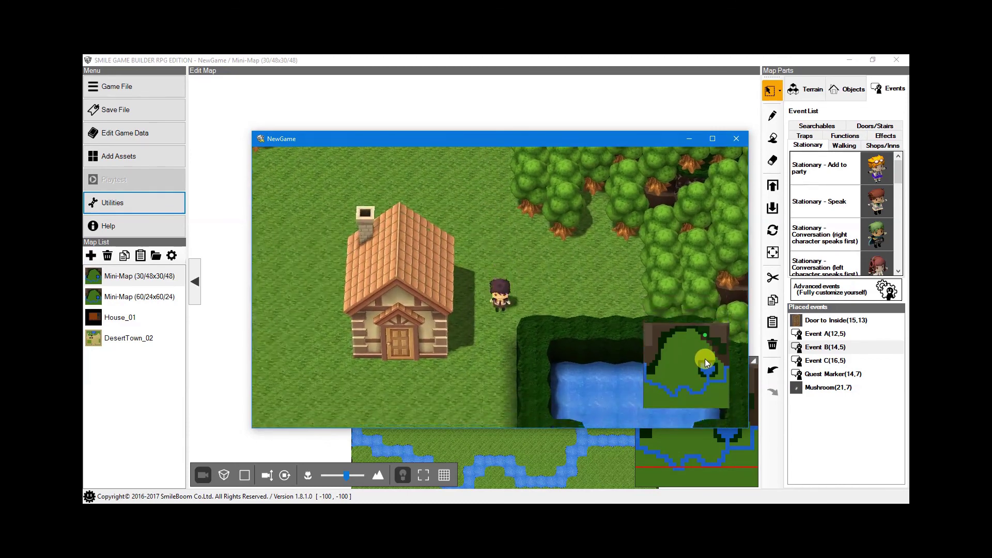
{"action": "key", "text": "Down"}
{"action": "key", "text": "Left"}
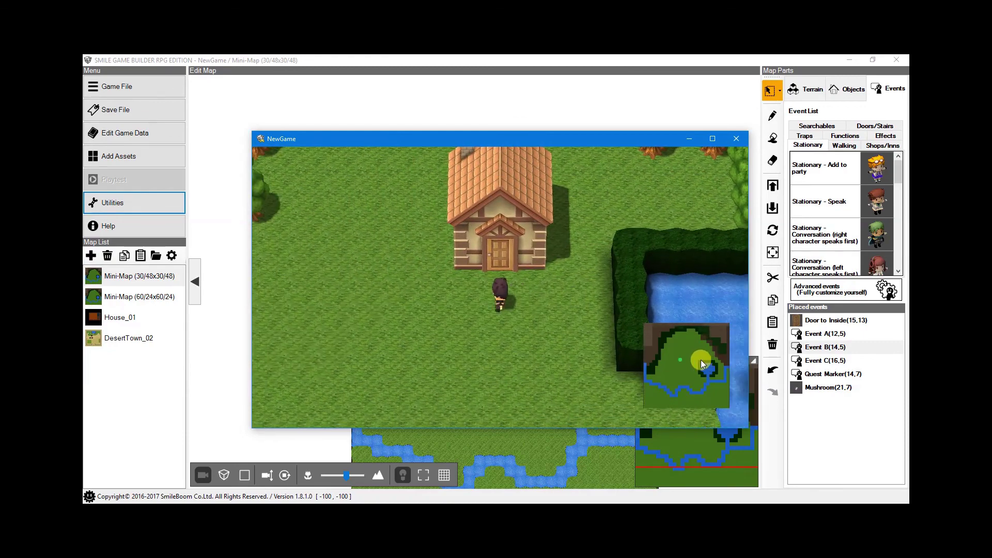
{"action": "key", "text": "Up"}
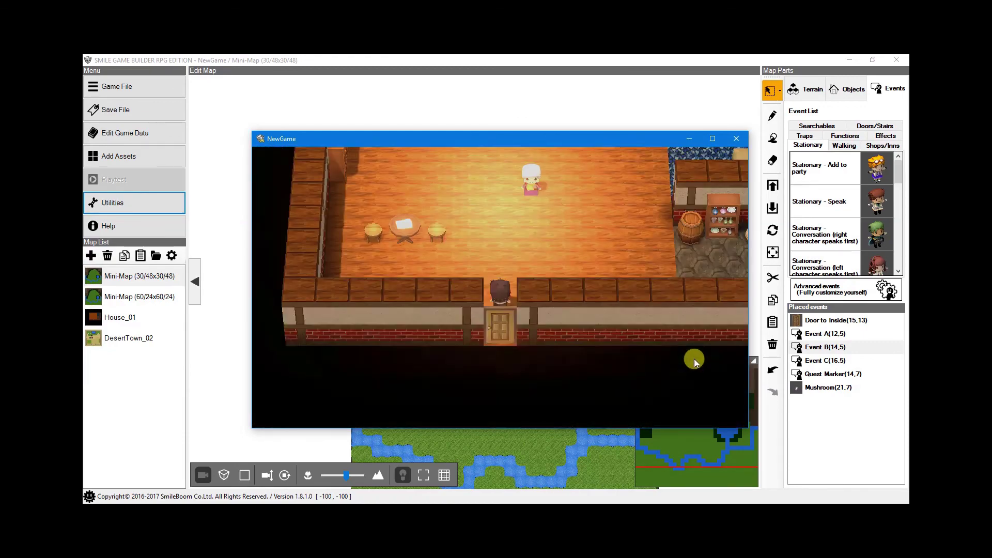
{"action": "key", "text": "Up"}
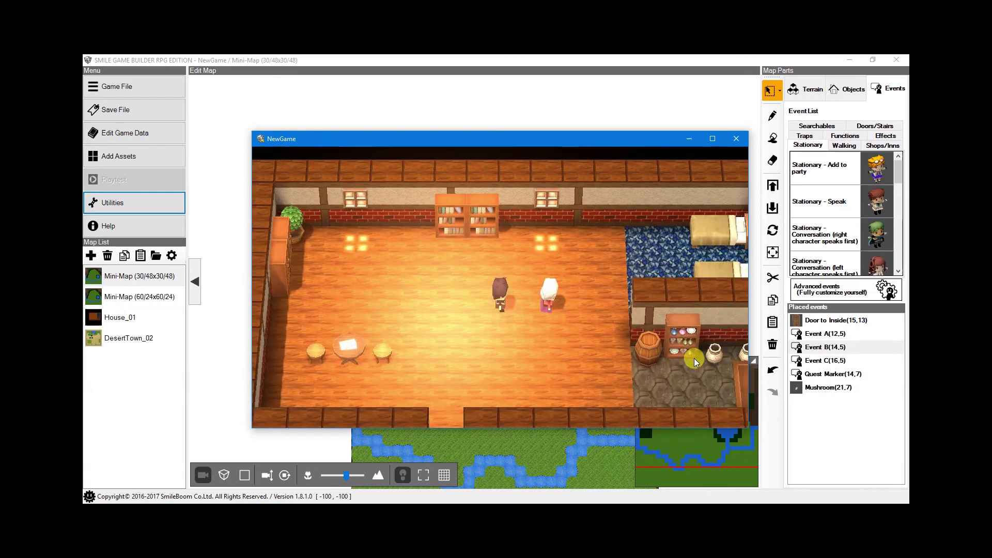
{"action": "key", "text": "Right"}
{"action": "key", "text": "Return"}
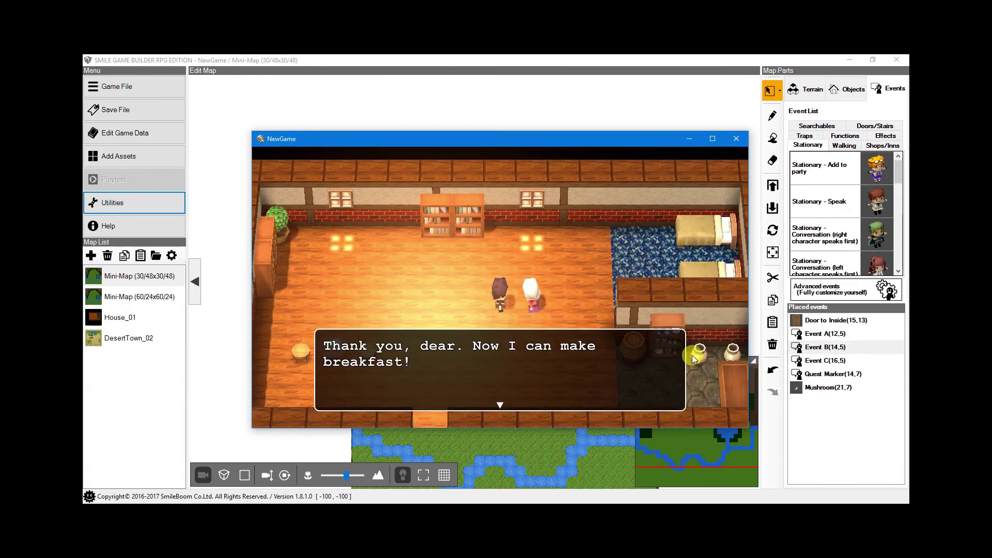
{"action": "key", "text": "Return"}
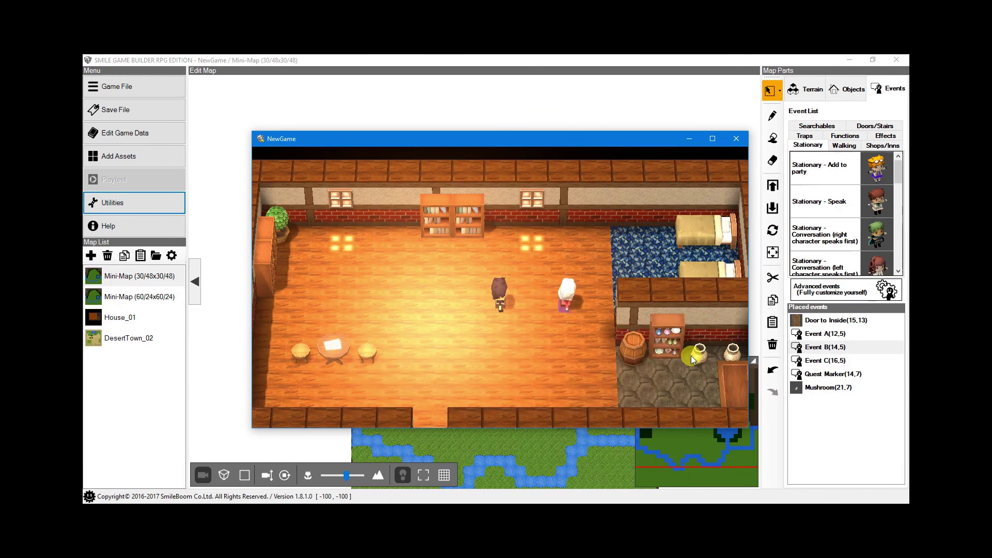